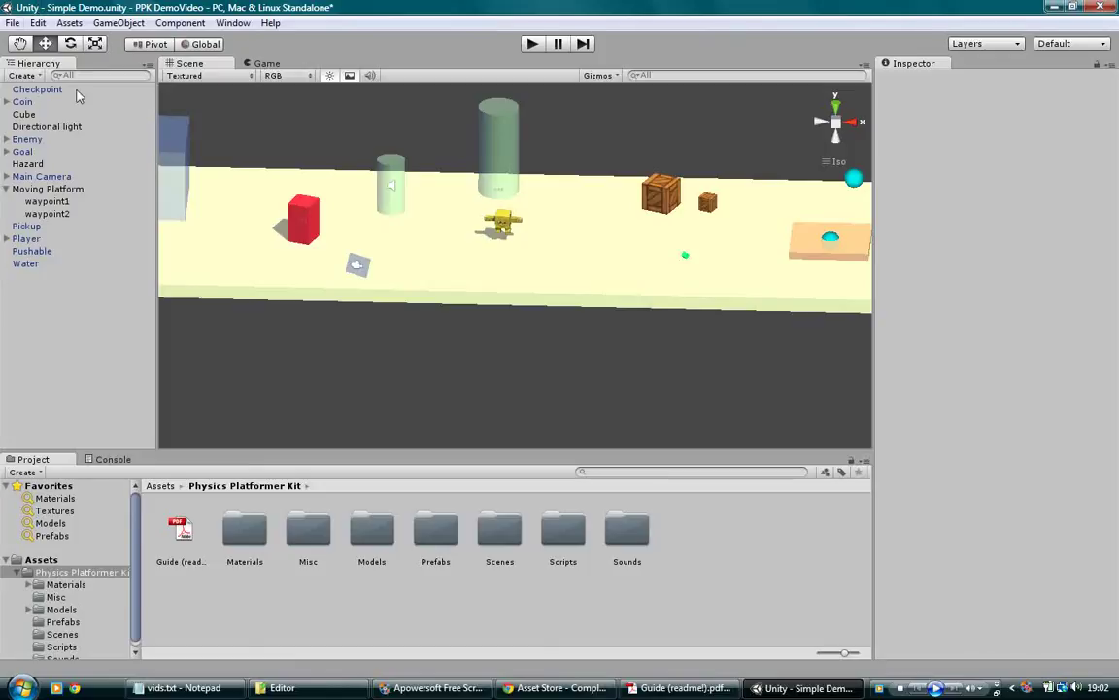
Step: Create a new empty scene, discarding the unsaved changes in Simple Demo.unity
{"action": "left_click", "coordinate": [13, 23]}
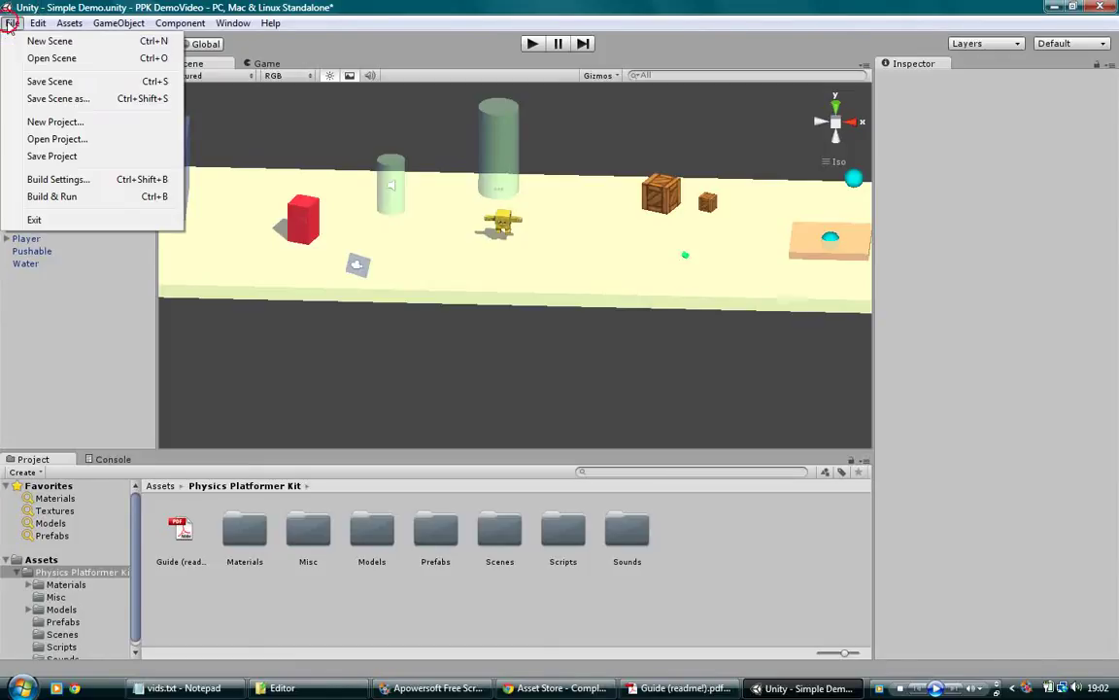
{"action": "left_click", "coordinate": [47, 42]}
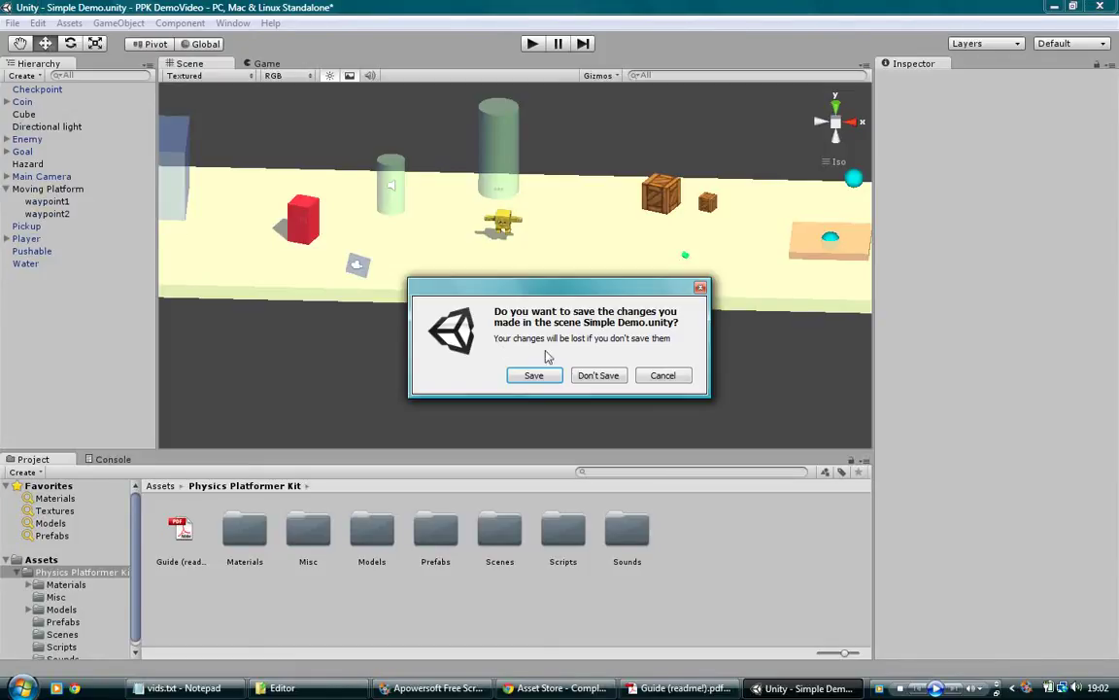
{"action": "left_click", "coordinate": [596, 375]}
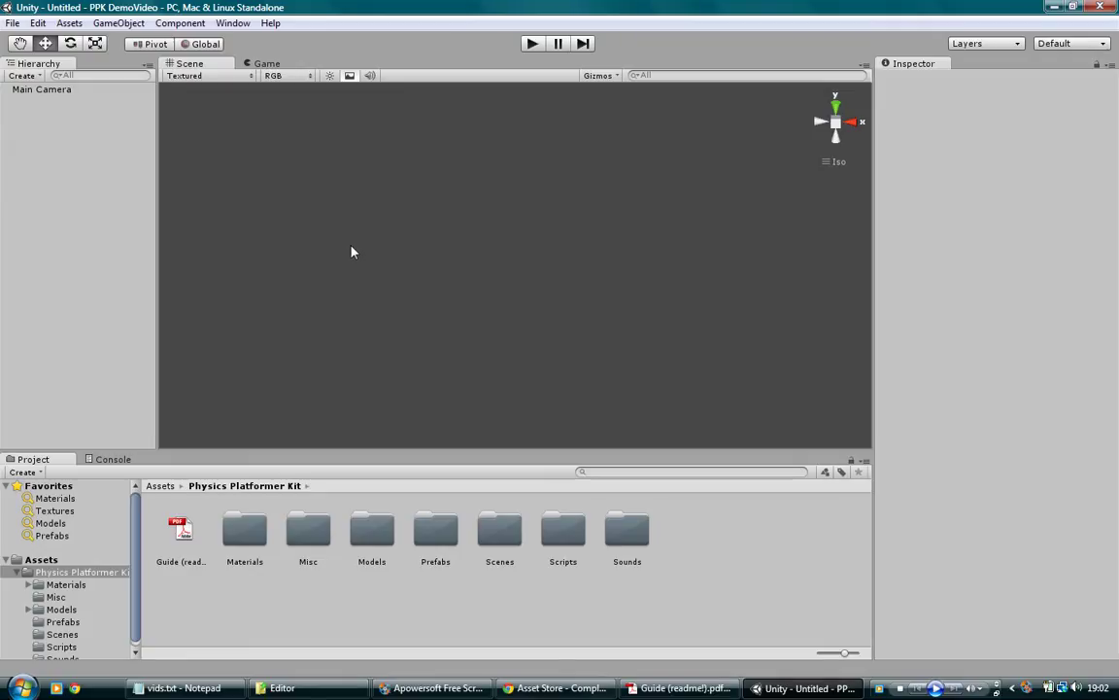
Step: Add a cube to the scene at the Main Camera's location
{"action": "double_click", "coordinate": [53, 91]}
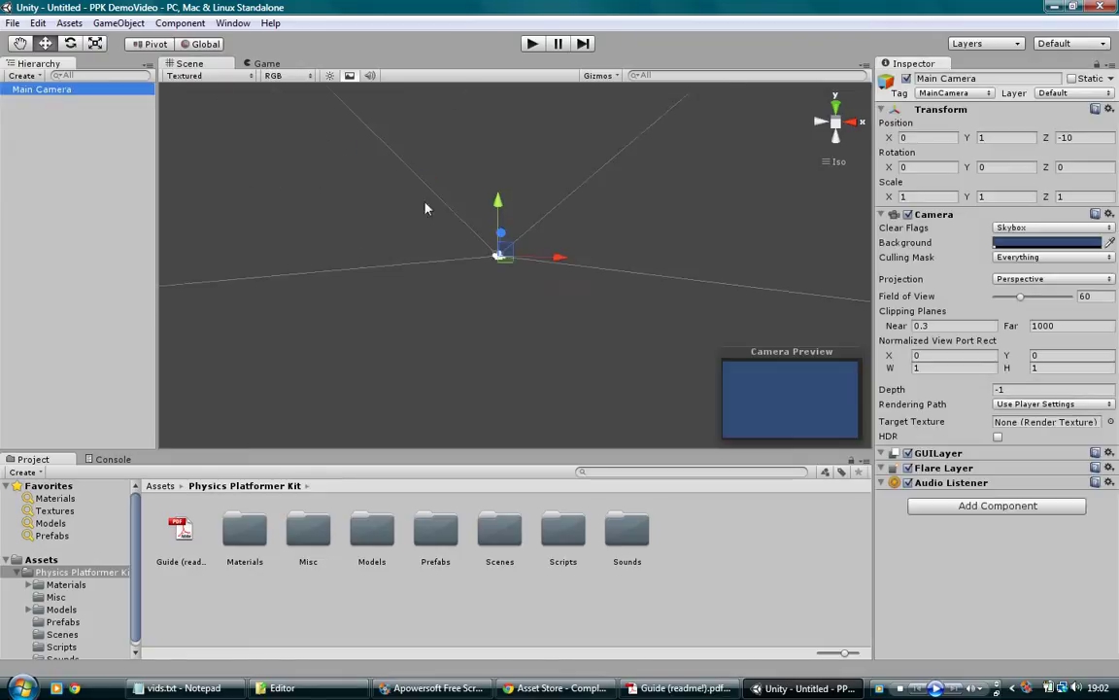
{"action": "left_click", "coordinate": [117, 22]}
{"action": "mouse_move", "coordinate": [234, 61]}
{"action": "left_click", "coordinate": [348, 225]}
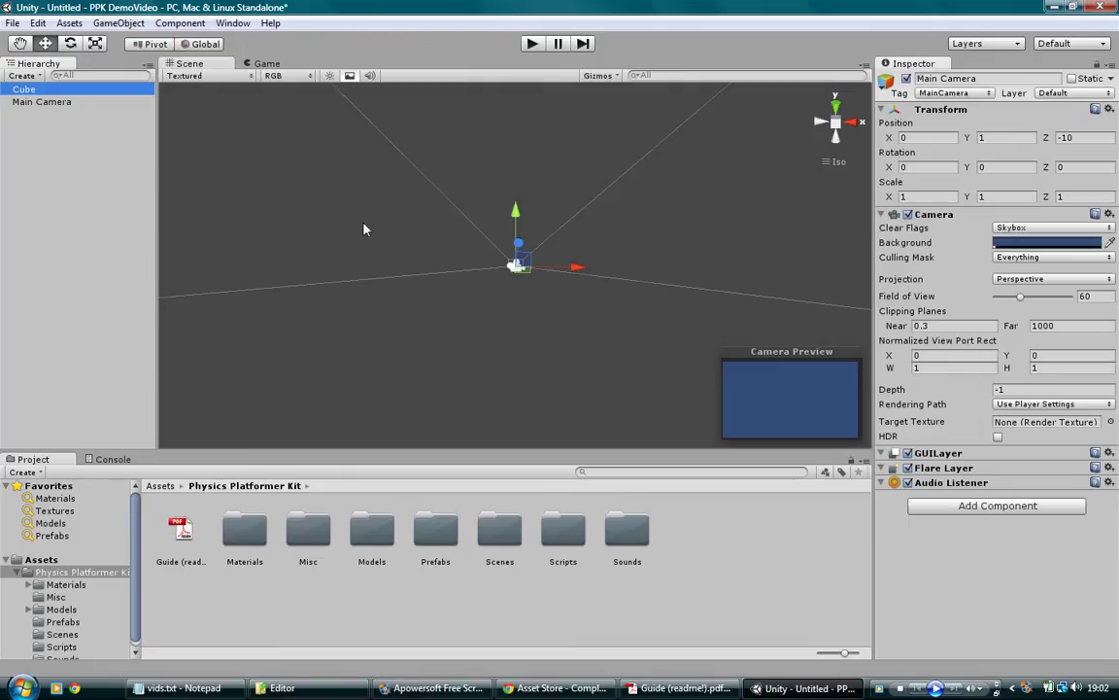
Step: Scale the cube into a flat platform of about 11.3 × 0.35 × 11.3 and lower it to Y about -1.1
{"action": "key", "text": "r"}
{"action": "left_click_drag", "start_coordinate": [515, 210], "coordinate": [617, 334]}
{"action": "left_click_drag", "start_coordinate": [515, 266], "coordinate": [533, 161]}
{"action": "key", "text": "w"}
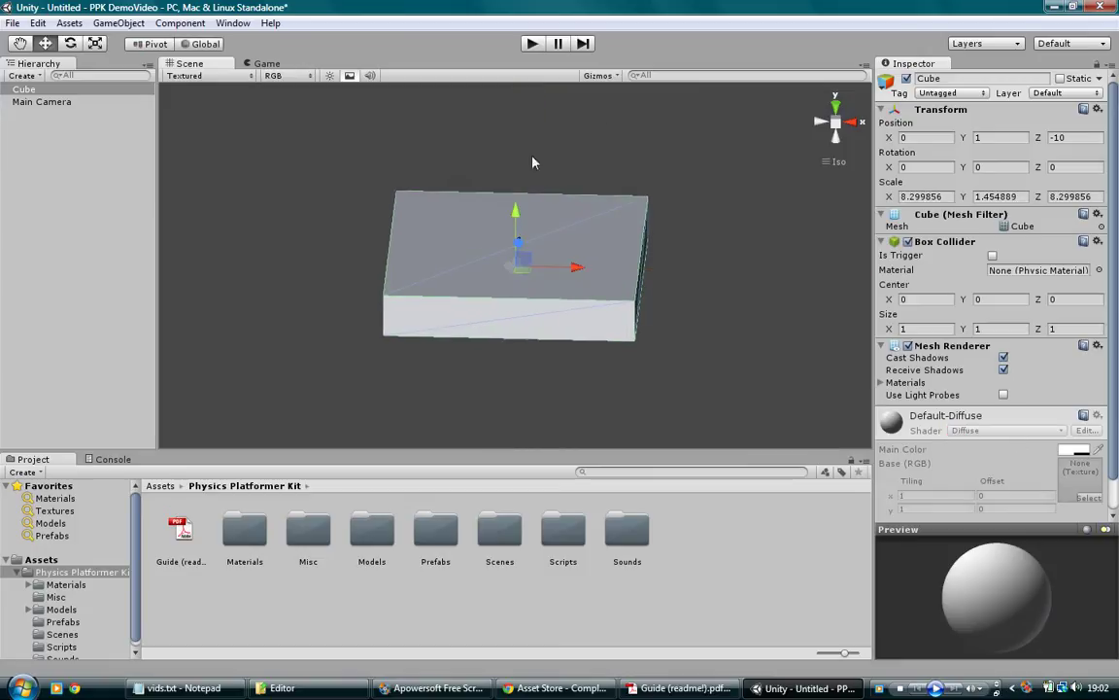
{"action": "left_click_drag", "start_coordinate": [516, 214], "coordinate": [544, 345]}
{"action": "key", "text": "r"}
{"action": "key", "text": "w"}
{"action": "key", "text": "r"}
{"action": "key", "text": "w"}
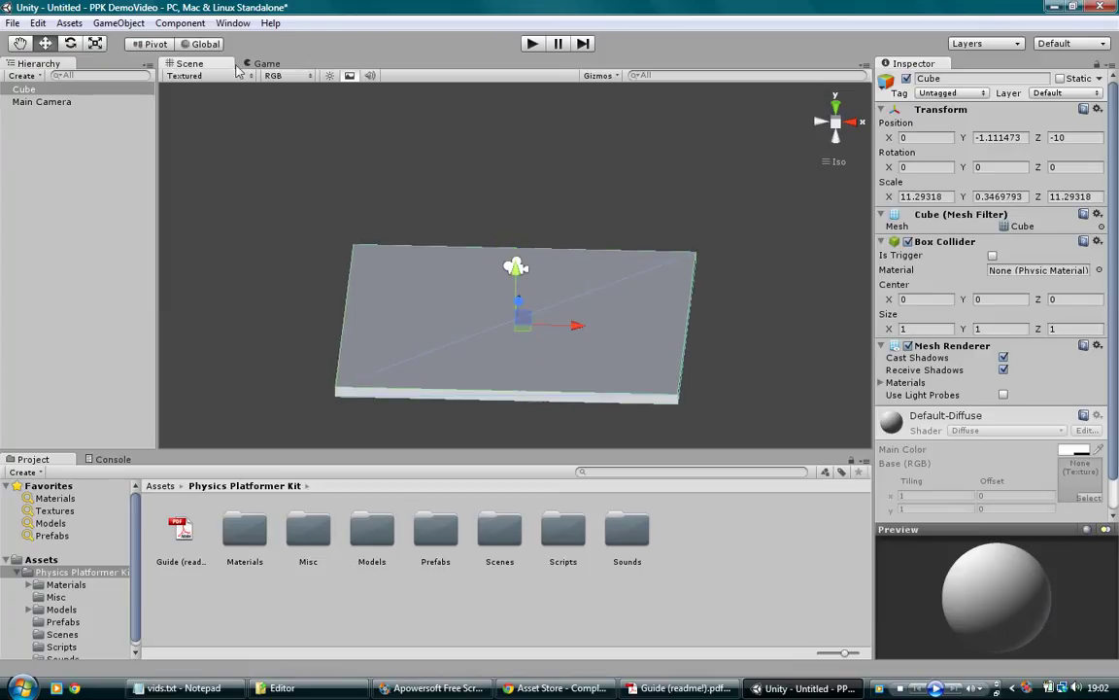
Step: Align the Main Camera with an angled scene view looking down on the platform
{"action": "left_click", "coordinate": [40, 101]}
{"action": "key", "text": "f"}
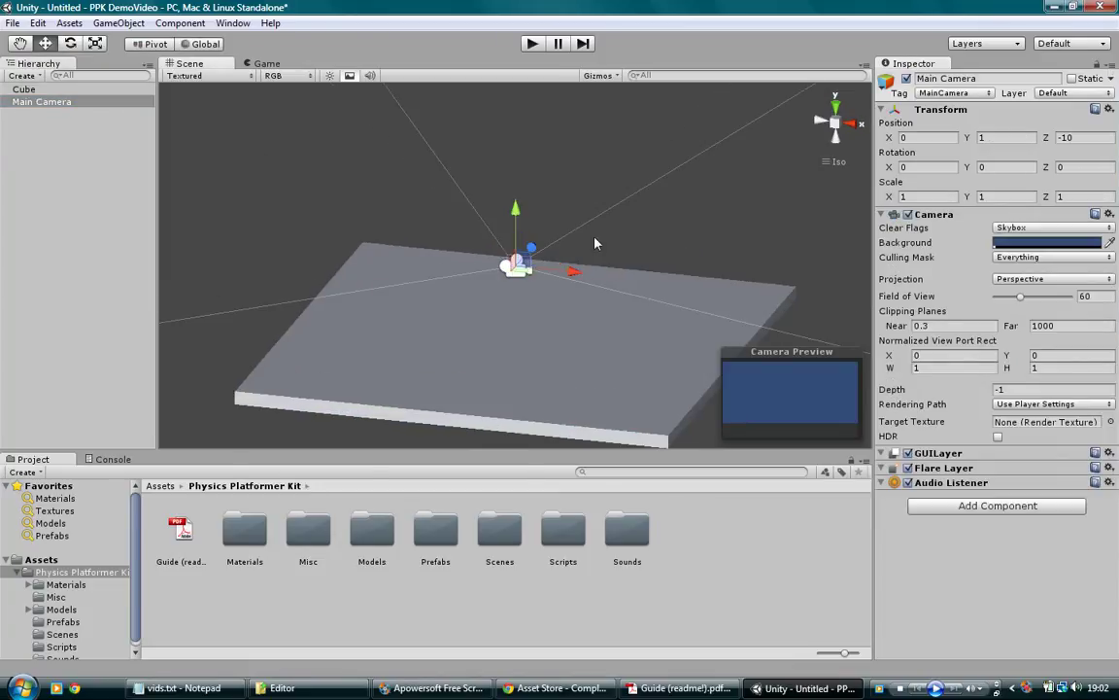
{"action": "key", "text": "ctrl+shift+f"}
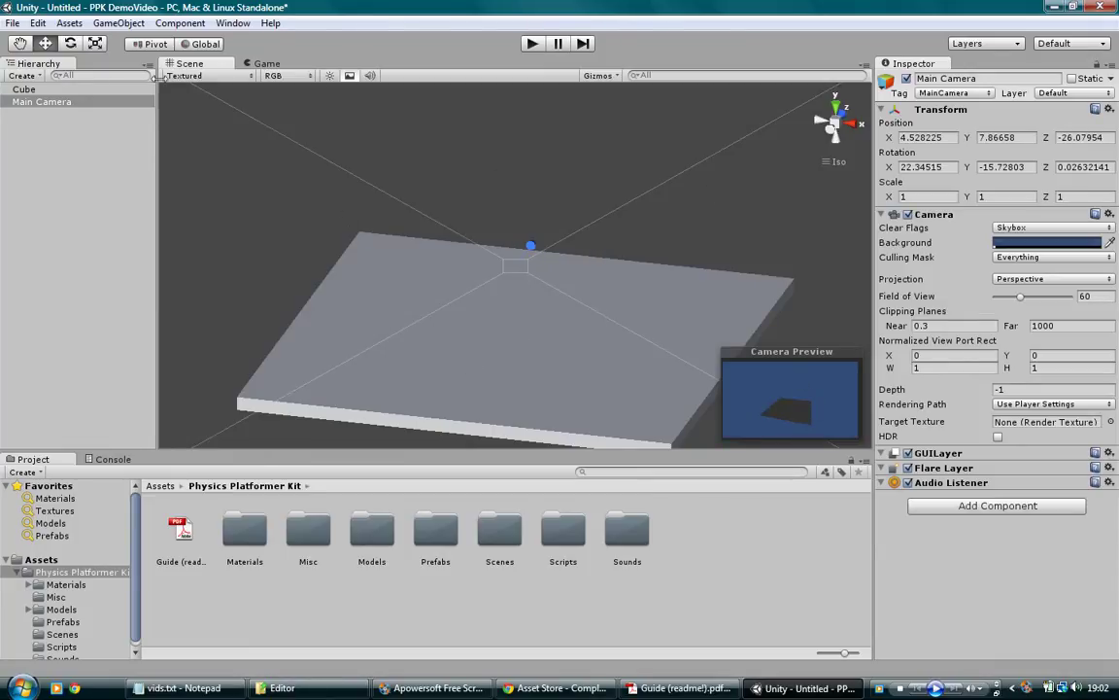
Step: Try a point light with a range of 21.7 above the platform and delete it again
{"action": "left_click", "coordinate": [115, 22]}
{"action": "mouse_move", "coordinate": [146, 58]}
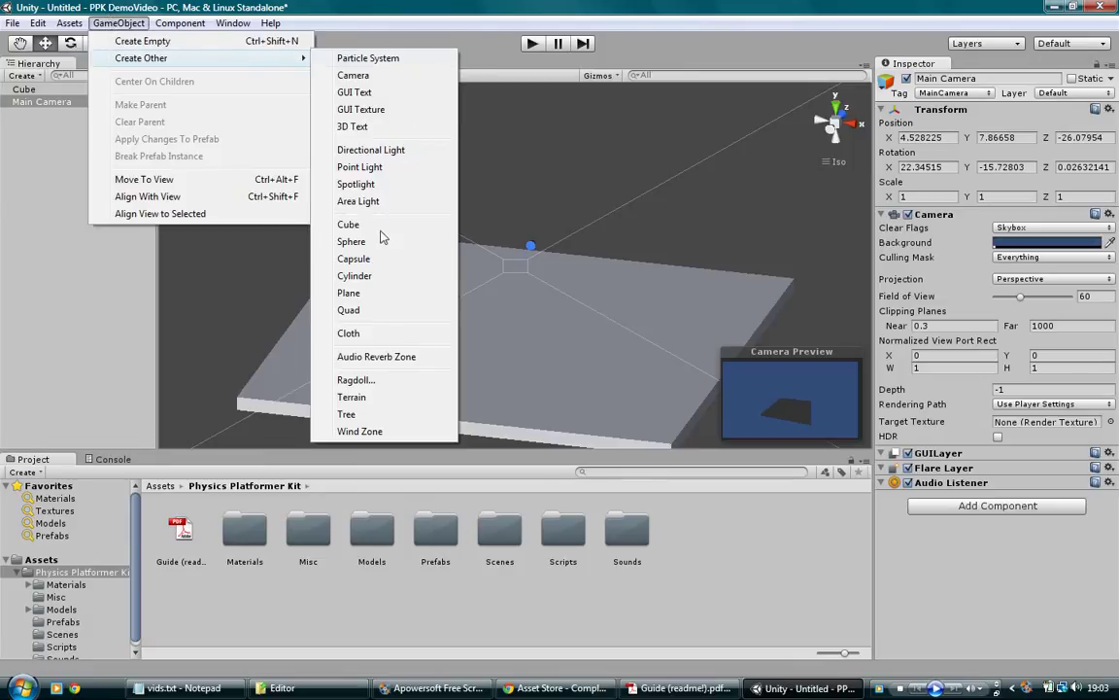
{"action": "left_click", "coordinate": [381, 167]}
{"action": "left_click_drag", "start_coordinate": [512, 214], "coordinate": [514, 131]}
{"action": "left_click_drag", "start_coordinate": [890, 245], "coordinate": [107, 241]}
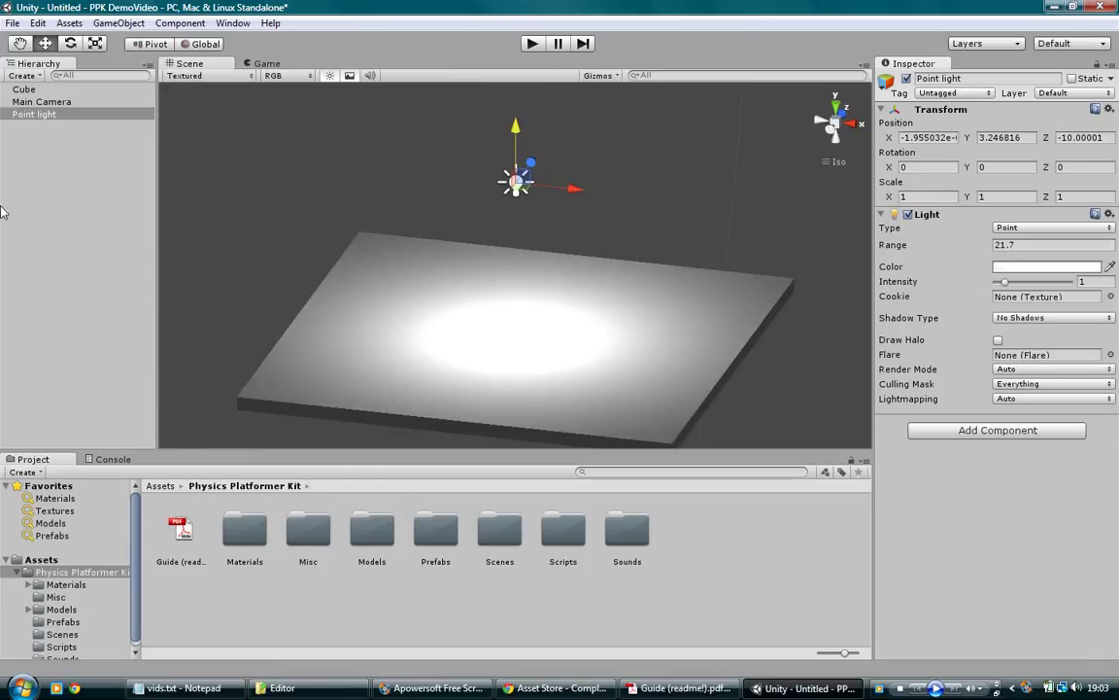
{"action": "left_click", "coordinate": [475, 160]}
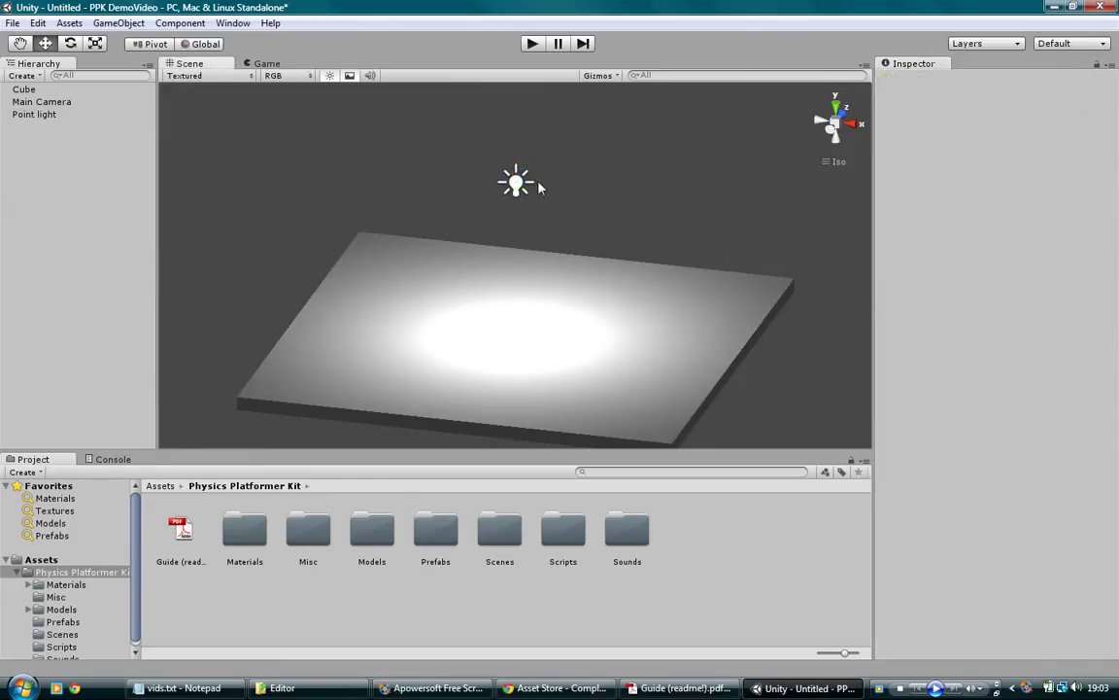
{"action": "left_click", "coordinate": [46, 115]}
{"action": "key", "text": "Delete"}
Step: Add a directional light and raise it above the platform to Y about 3.75
{"action": "left_click", "coordinate": [119, 22]}
{"action": "mouse_move", "coordinate": [132, 57]}
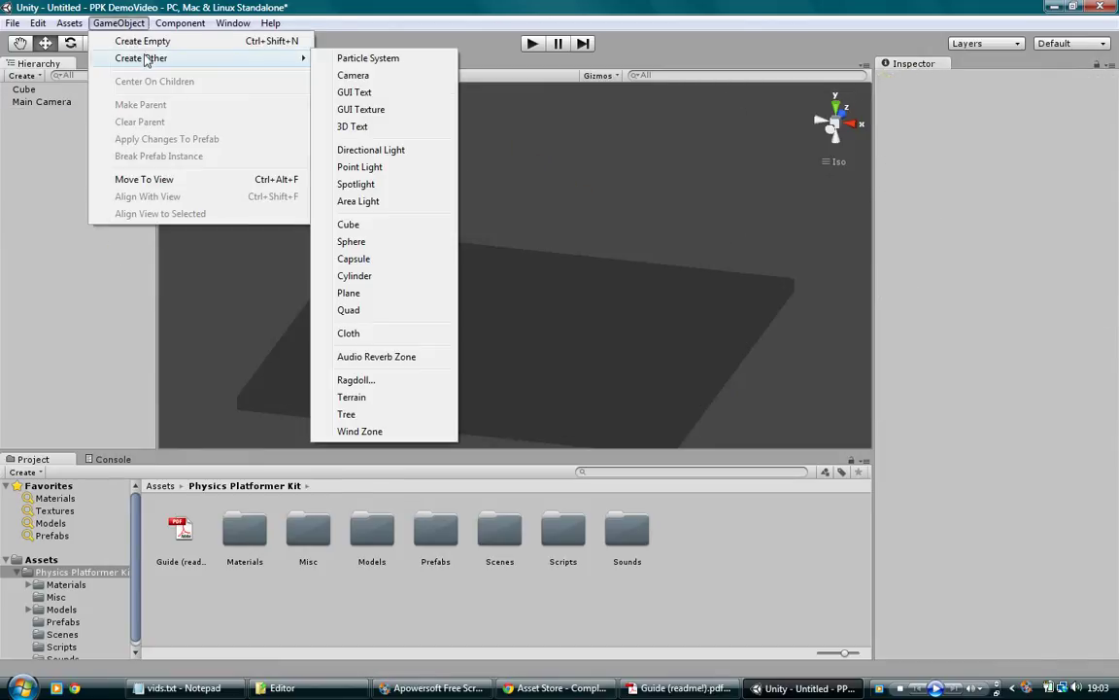
{"action": "left_click", "coordinate": [408, 151]}
{"action": "left_click_drag", "start_coordinate": [508, 222], "coordinate": [511, 131]}
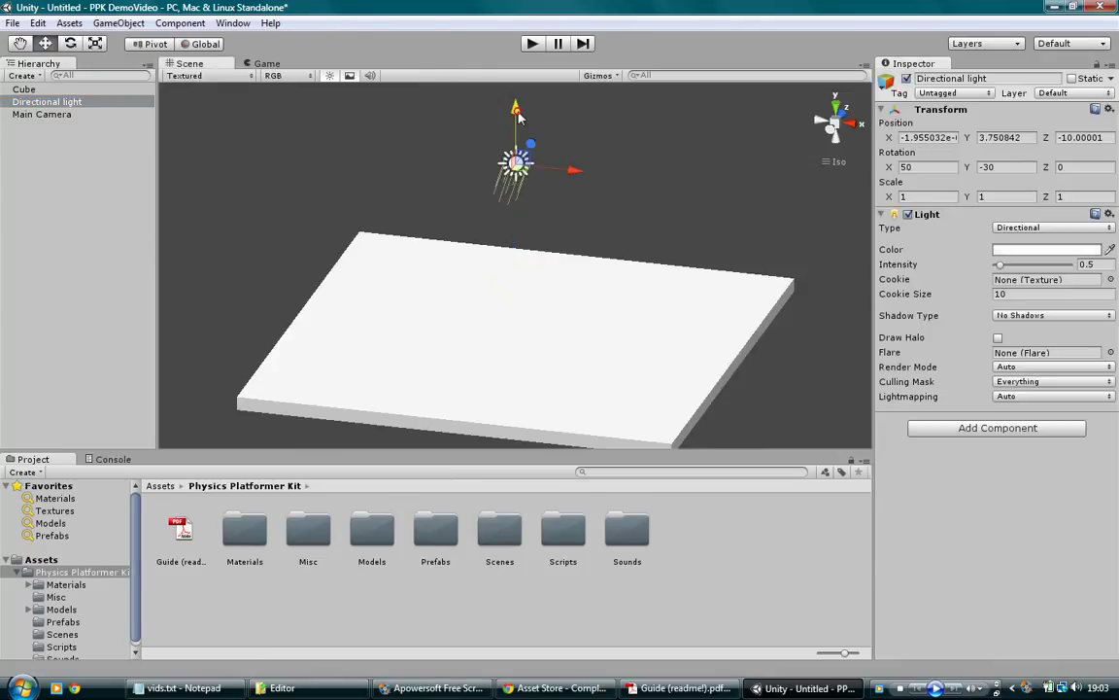
Step: Give the directional light a pale yellow color (RGB 255, 254, 219) and an intensity of 0.6
{"action": "left_click", "coordinate": [1046, 250]}
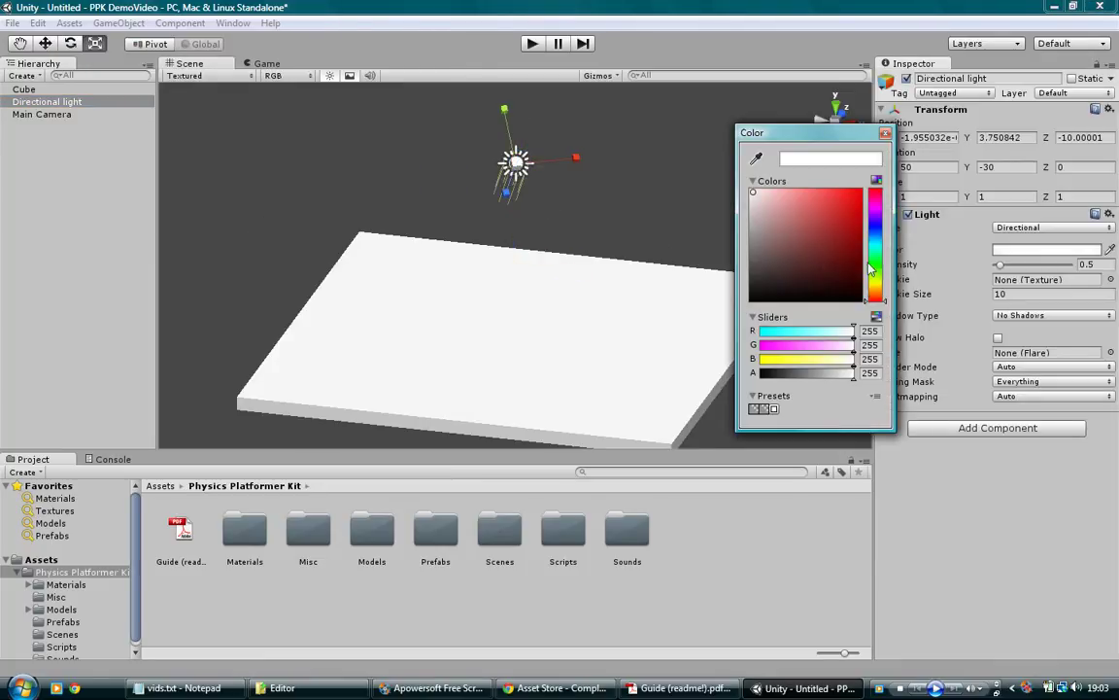
{"action": "left_click_drag", "start_coordinate": [767, 209], "coordinate": [767, 175]}
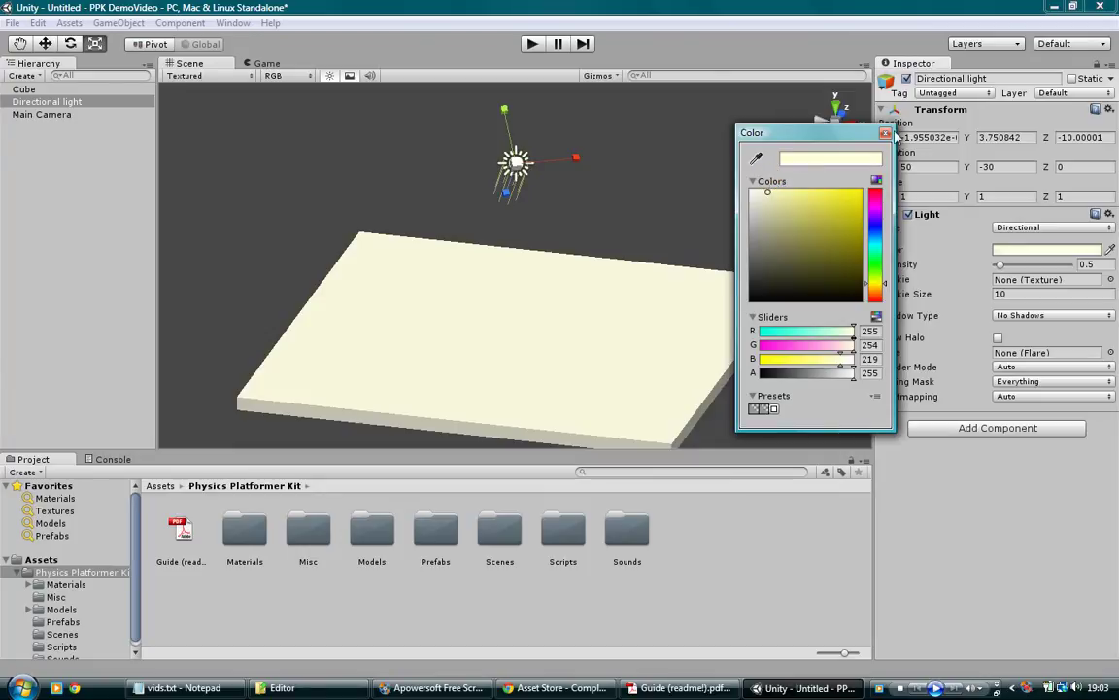
{"action": "left_click", "coordinate": [885, 133]}
{"action": "left_click_drag", "start_coordinate": [1090, 267], "coordinate": [1115, 268]}
{"action": "type", "text": "6"}
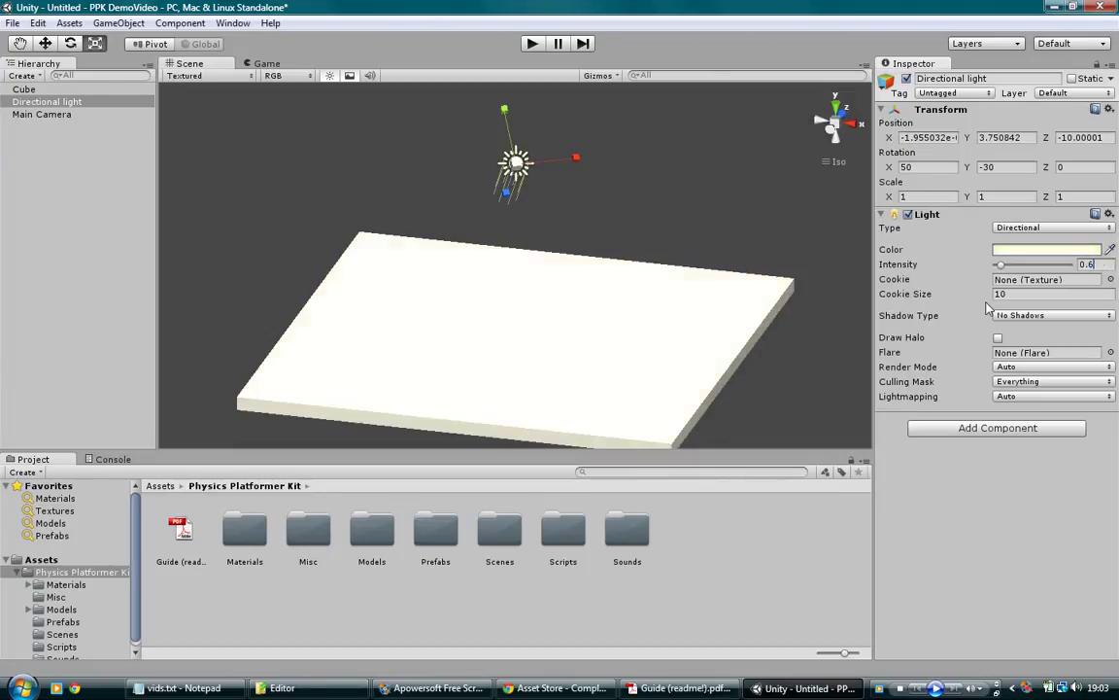
Step: Set the directional light's shadow type to Hard Shadows and deselect the light
{"action": "left_click", "coordinate": [1074, 314]}
{"action": "left_click", "coordinate": [826, 322]}
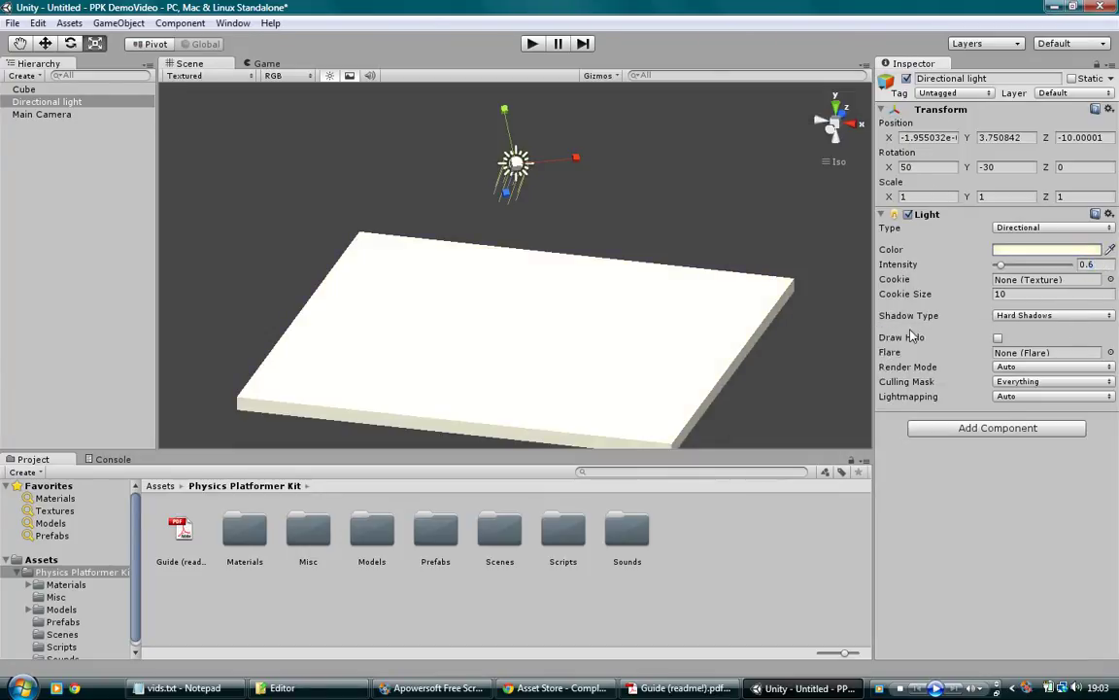
{"action": "left_click", "coordinate": [696, 210]}
Step: Add a second cube above the middle of the platform to serve as the player
{"action": "left_click_drag", "start_coordinate": [730, 238], "coordinate": [623, 206], "text": "alt"}
{"action": "scroll", "coordinate": [577, 257], "scroll_direction": "down", "scroll_amount": 5}
{"action": "left_click_drag", "start_coordinate": [486, 243], "coordinate": [585, 277], "text": "alt"}
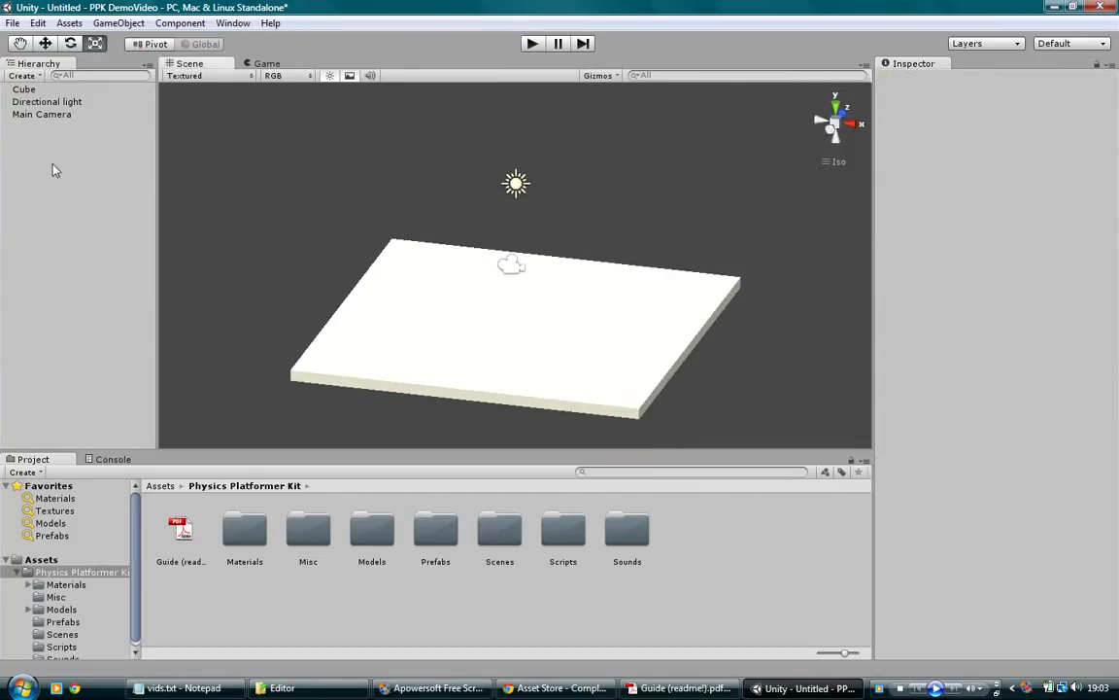
{"action": "left_click", "coordinate": [118, 23]}
{"action": "left_click", "coordinate": [134, 58]}
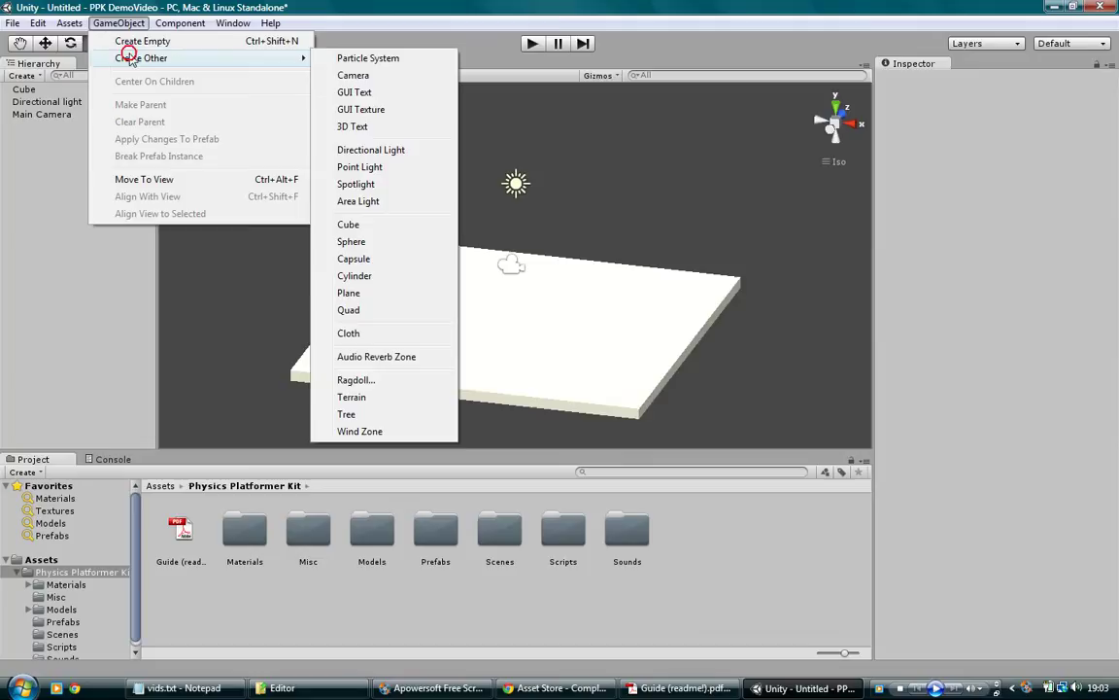
{"action": "left_click", "coordinate": [362, 224]}
Step: Stretch the new cube to a Y scale of about 1.43 and lower it toward the platform to Y about 0.01
{"action": "left_click_drag", "start_coordinate": [522, 322], "coordinate": [423, 299], "text": "alt"}
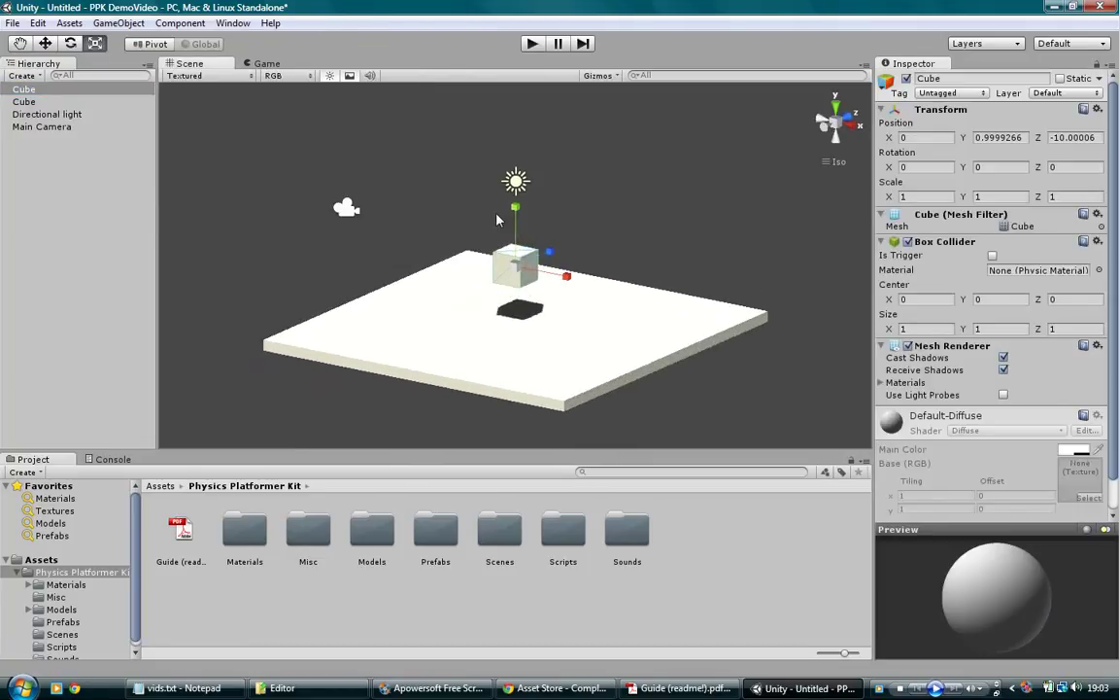
{"action": "mouse_move", "coordinate": [520, 209]}
{"action": "left_mouse_down"}
{"action": "mouse_move", "coordinate": [515, 236]}
{"action": "mouse_move", "coordinate": [518, 176]}
{"action": "mouse_move", "coordinate": [516, 223]}
{"action": "left_mouse_up"}
{"action": "key", "text": "ctrl+z"}
{"action": "key", "text": "w"}
{"action": "key", "text": "r"}
{"action": "key", "text": "w"}
{"action": "left_click_drag", "start_coordinate": [467, 350], "coordinate": [501, 344], "text": "alt"}
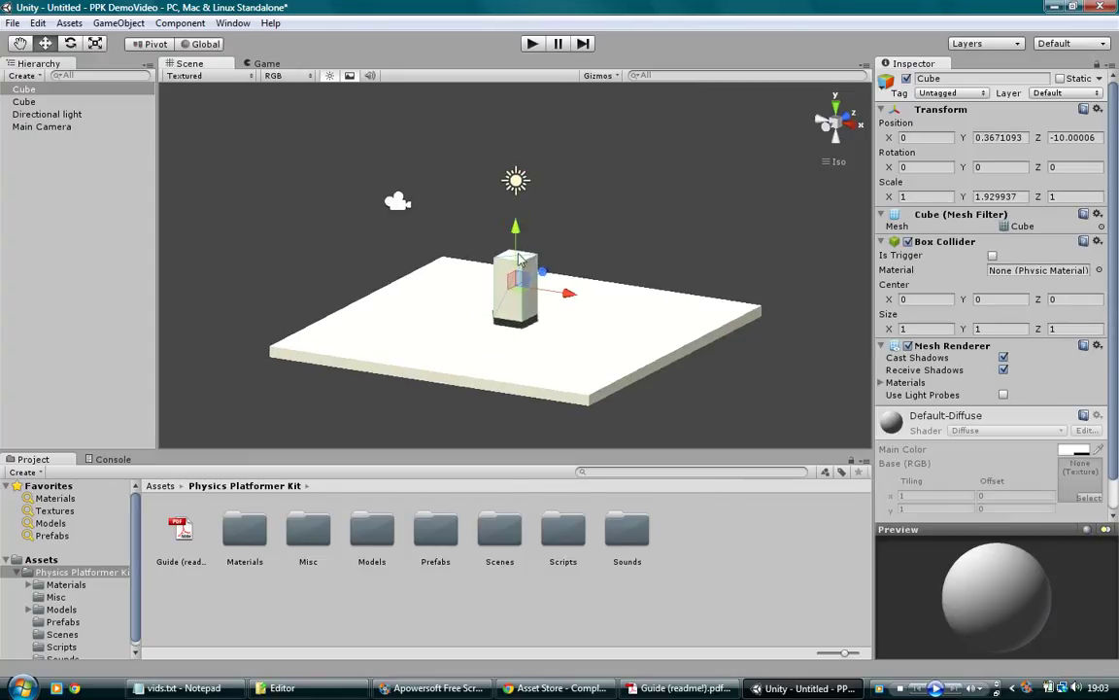
{"action": "key", "text": "r"}
{"action": "left_click_drag", "start_coordinate": [518, 237], "coordinate": [550, 360]}
{"action": "key", "text": "w"}
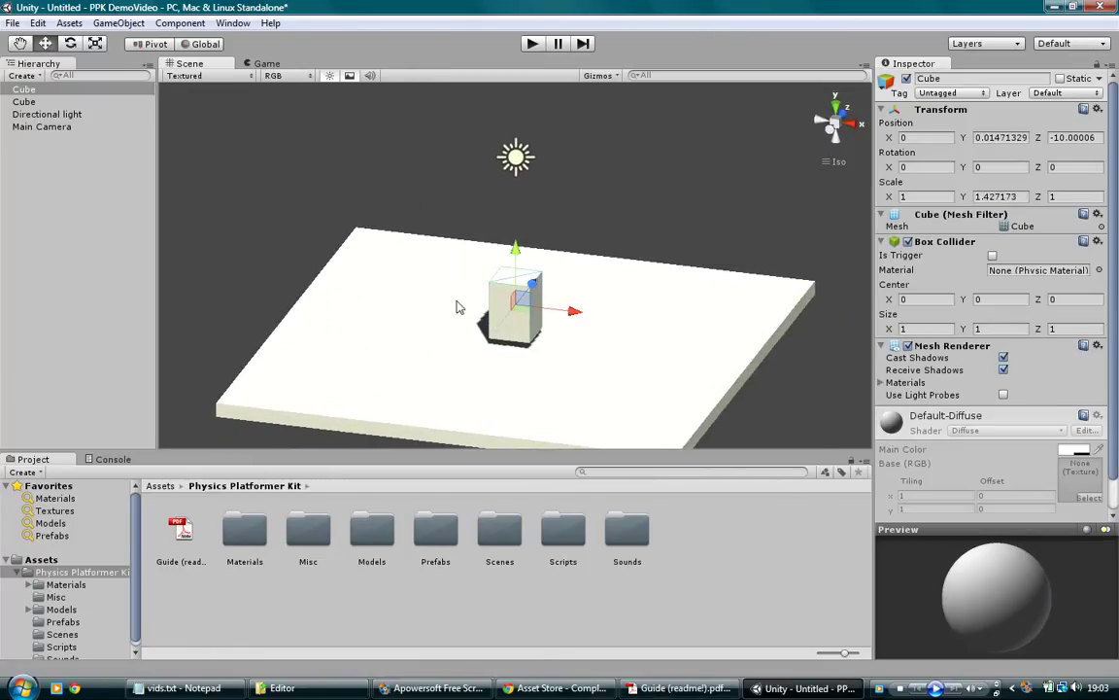
Step: Attach the PlayerMove script from the kit's Scripts folder to the upright player cube
{"action": "scroll", "coordinate": [51, 613], "scroll_direction": "down", "scroll_amount": 1}
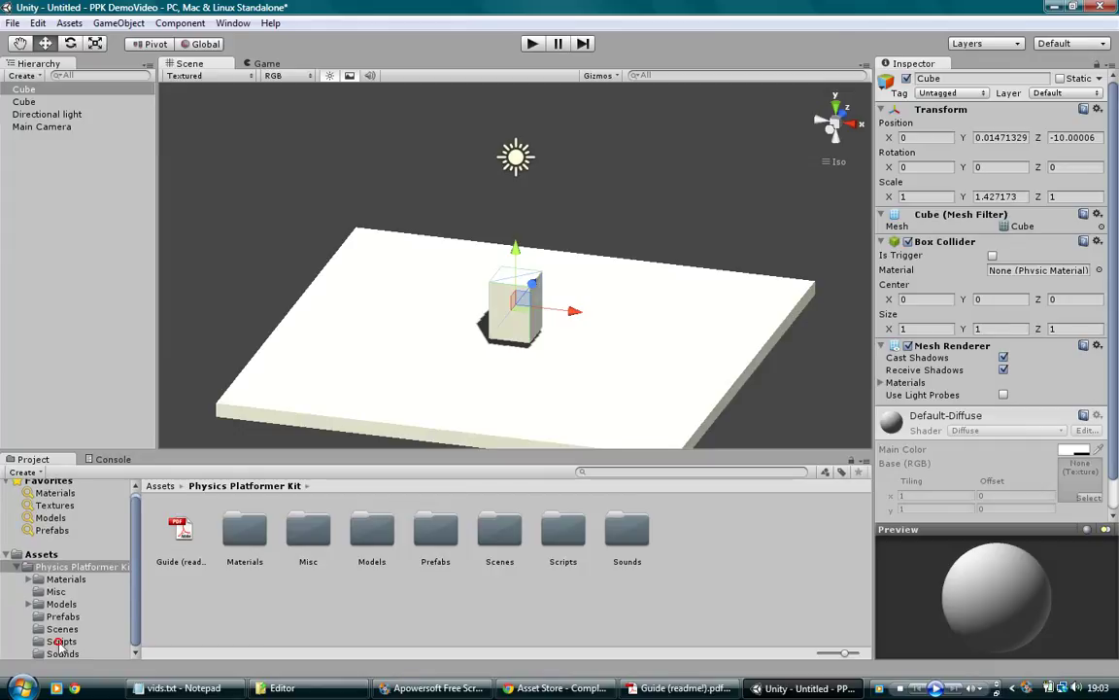
{"action": "left_click", "coordinate": [60, 642]}
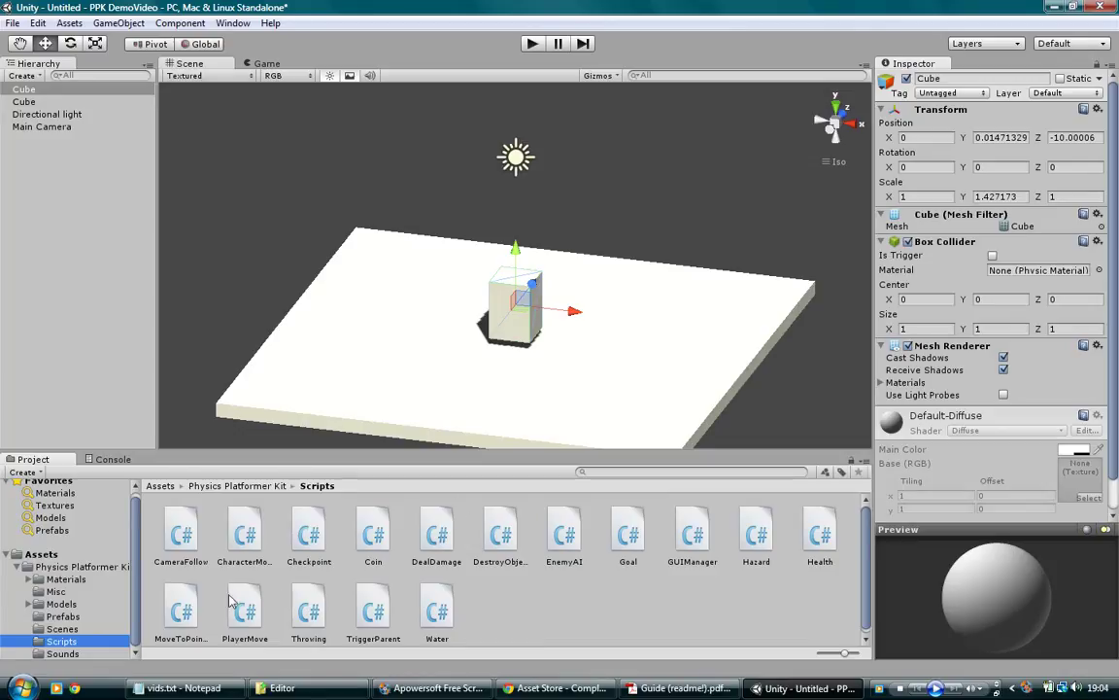
{"action": "left_click_drag", "start_coordinate": [245, 610], "coordinate": [17, 90]}
Step: Review the components on the player cube, from Deal Damage and Audio Source down to the Player Move settings
{"action": "scroll", "coordinate": [1018, 363], "scroll_direction": "down", "scroll_amount": 4}
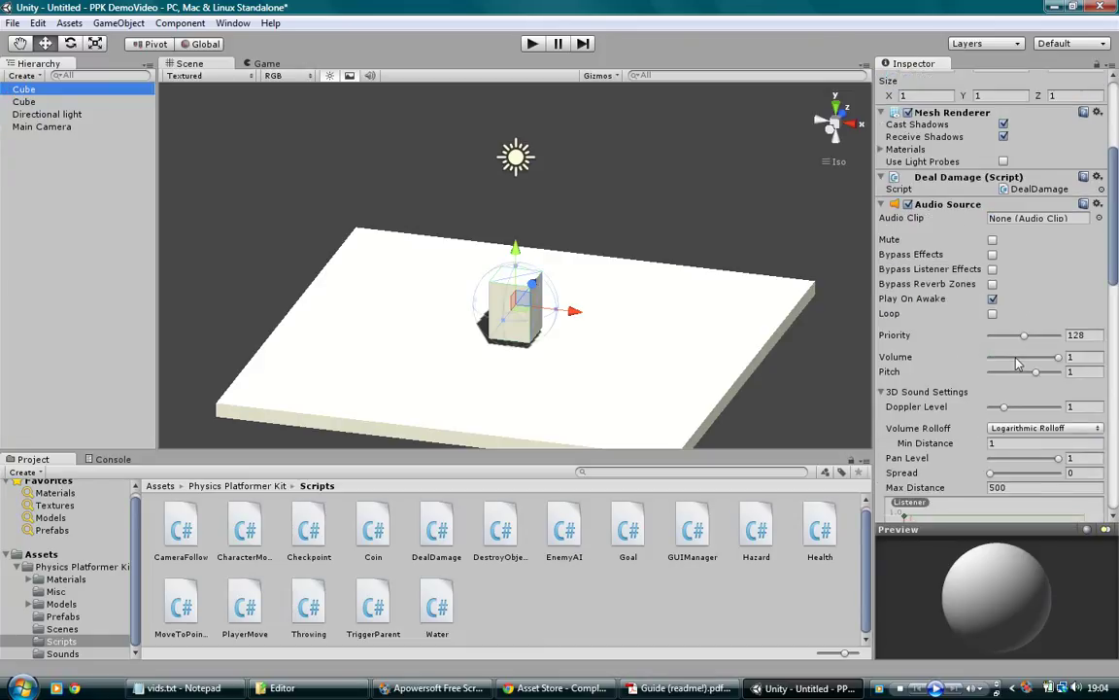
{"action": "scroll", "coordinate": [1018, 363], "scroll_direction": "up", "scroll_amount": 1}
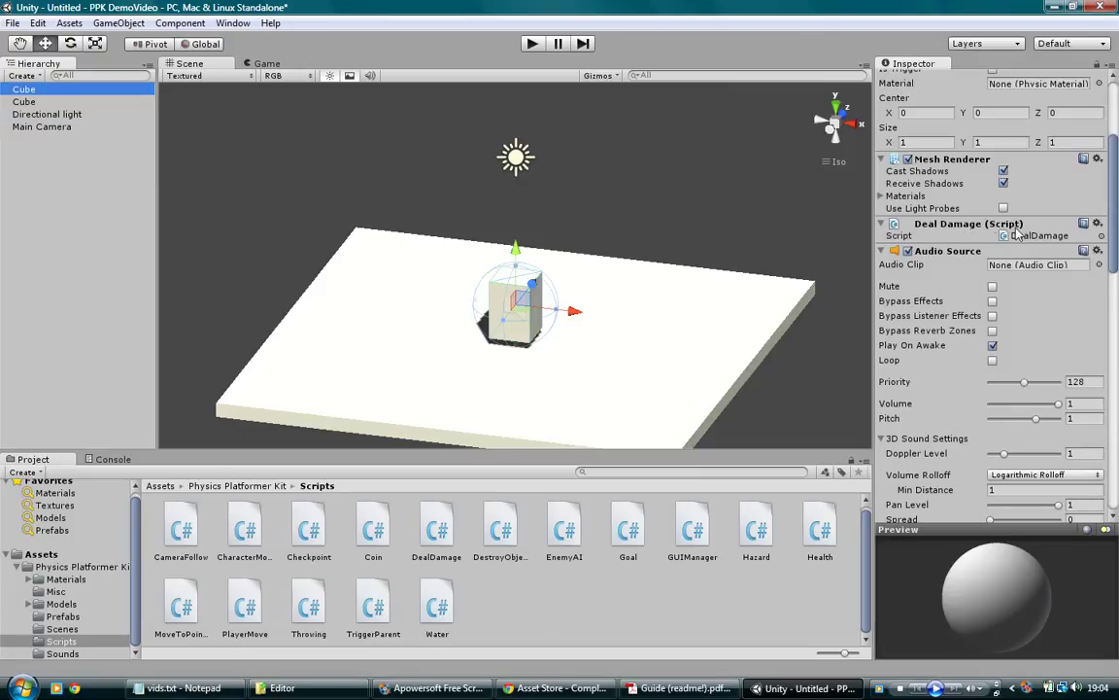
{"action": "scroll", "coordinate": [947, 199], "scroll_direction": "down", "scroll_amount": 3}
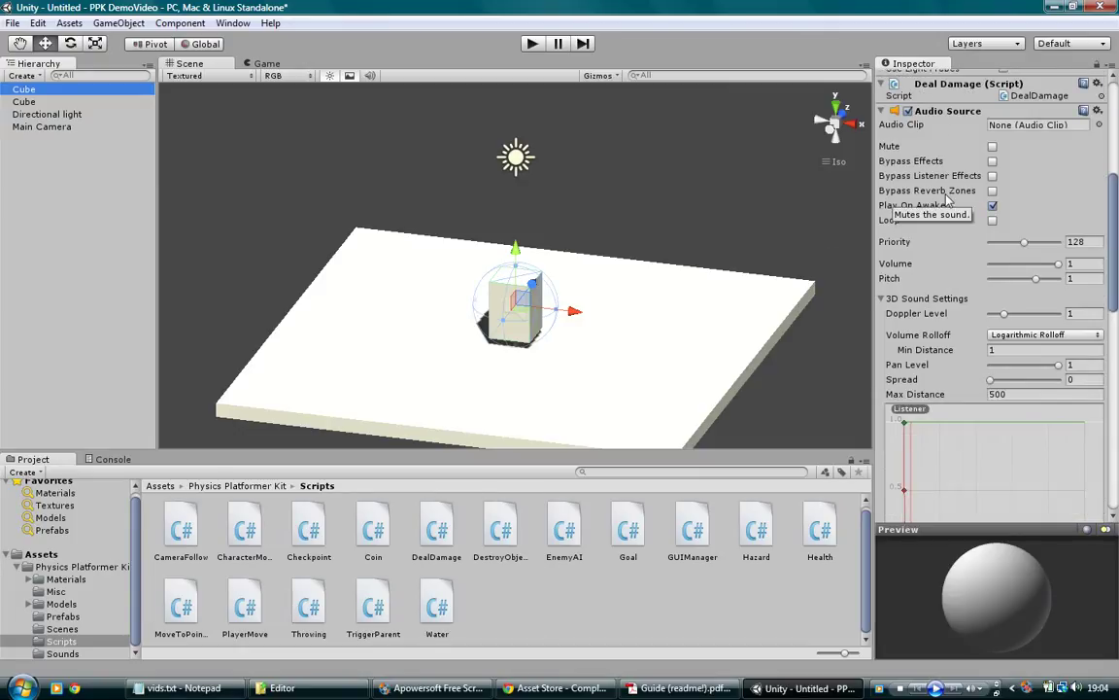
{"action": "scroll", "coordinate": [947, 199], "scroll_direction": "down", "scroll_amount": 17}
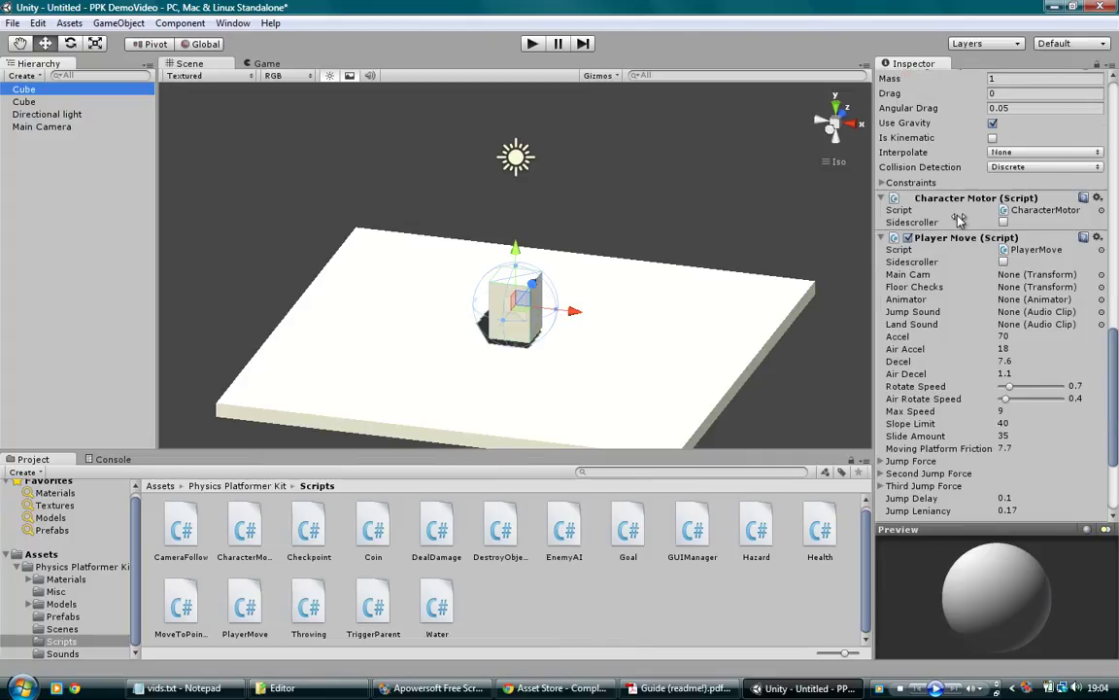
{"action": "scroll", "coordinate": [941, 269], "scroll_direction": "down", "scroll_amount": 1}
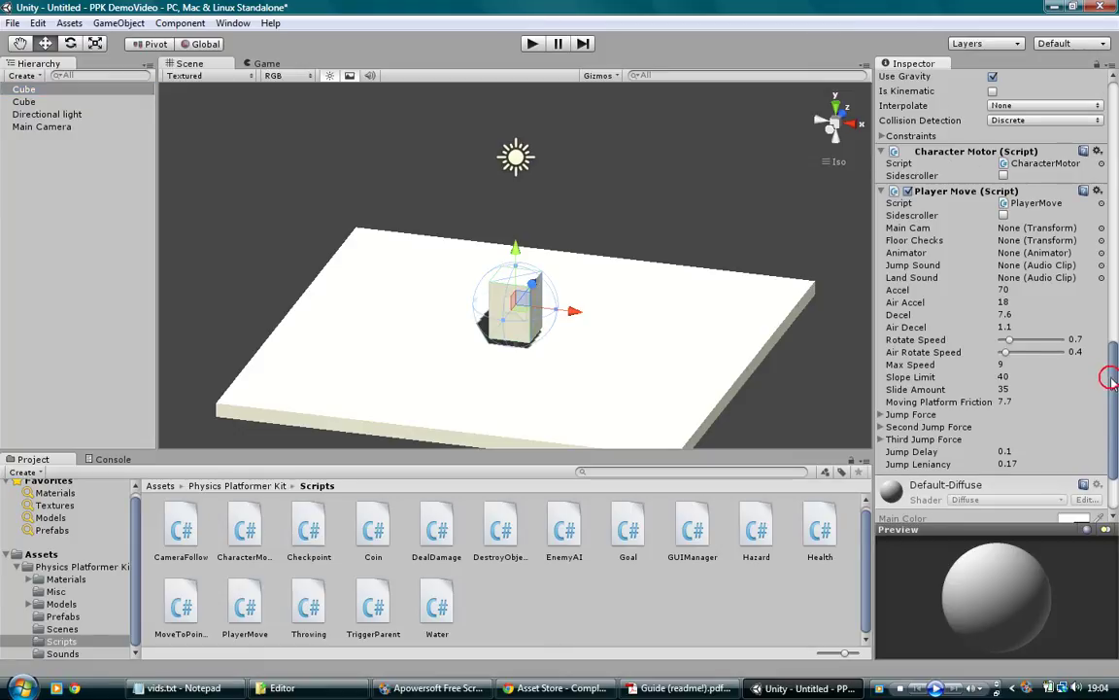
{"action": "left_click_drag", "start_coordinate": [1110, 379], "coordinate": [1115, 386]}
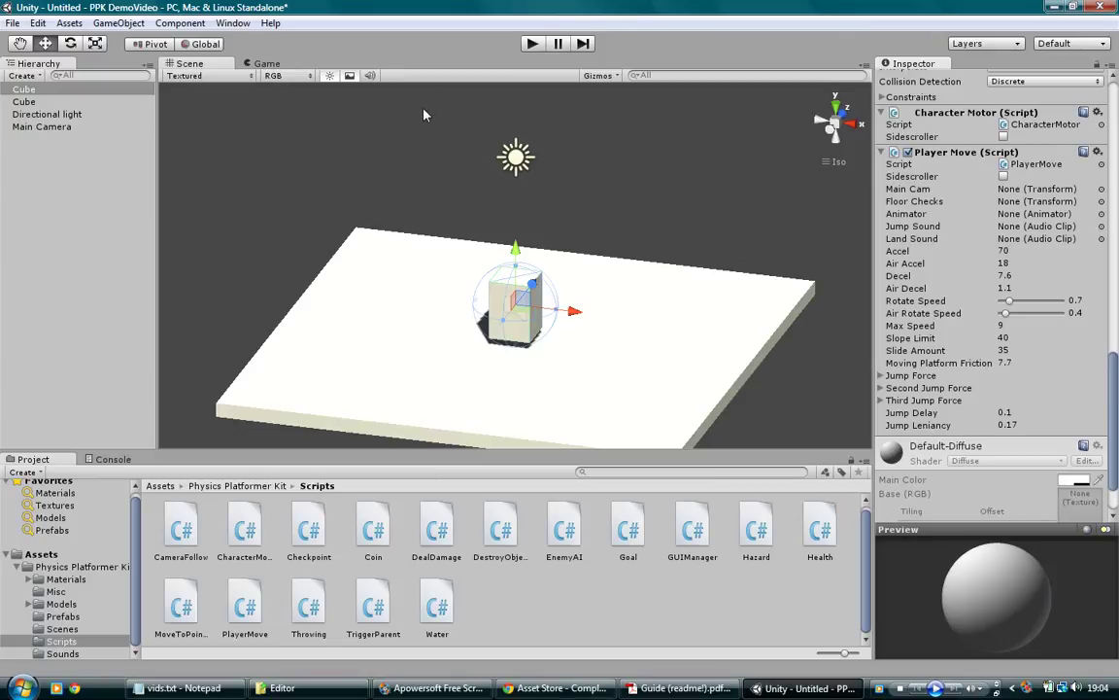
Step: Play-test the scene by moving the player cube around the platform in all directions and making it jump several times
{"action": "left_click", "coordinate": [531, 43]}
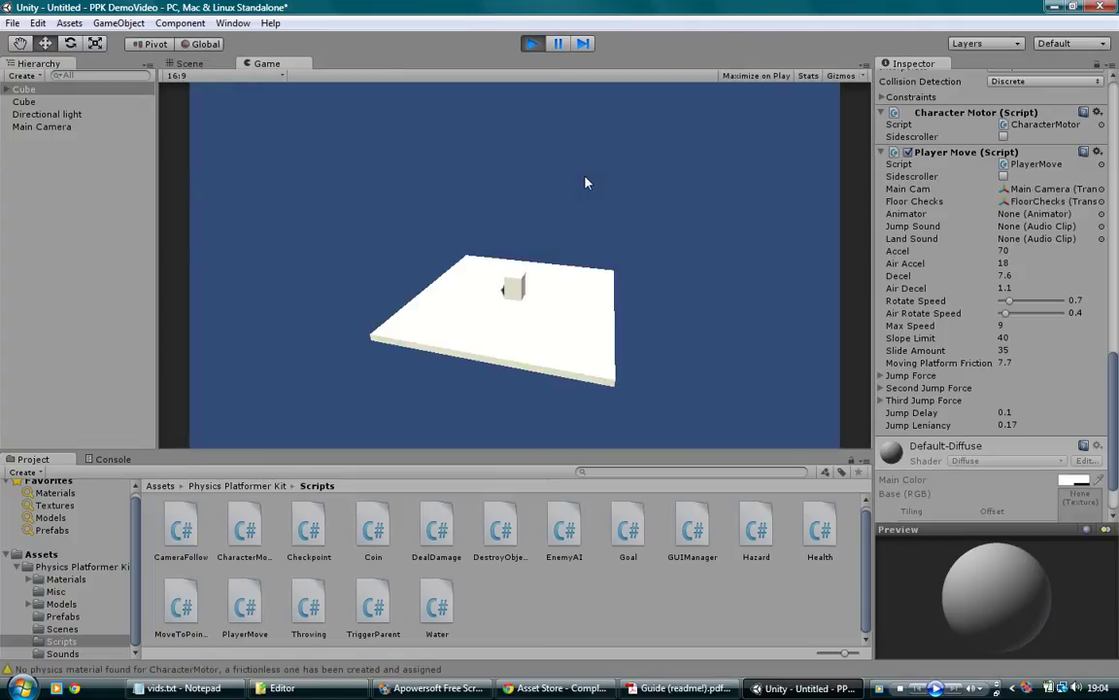
{"action": "key", "text": "d"}
{"action": "key", "text": "s"}
{"action": "key", "text": "a"}
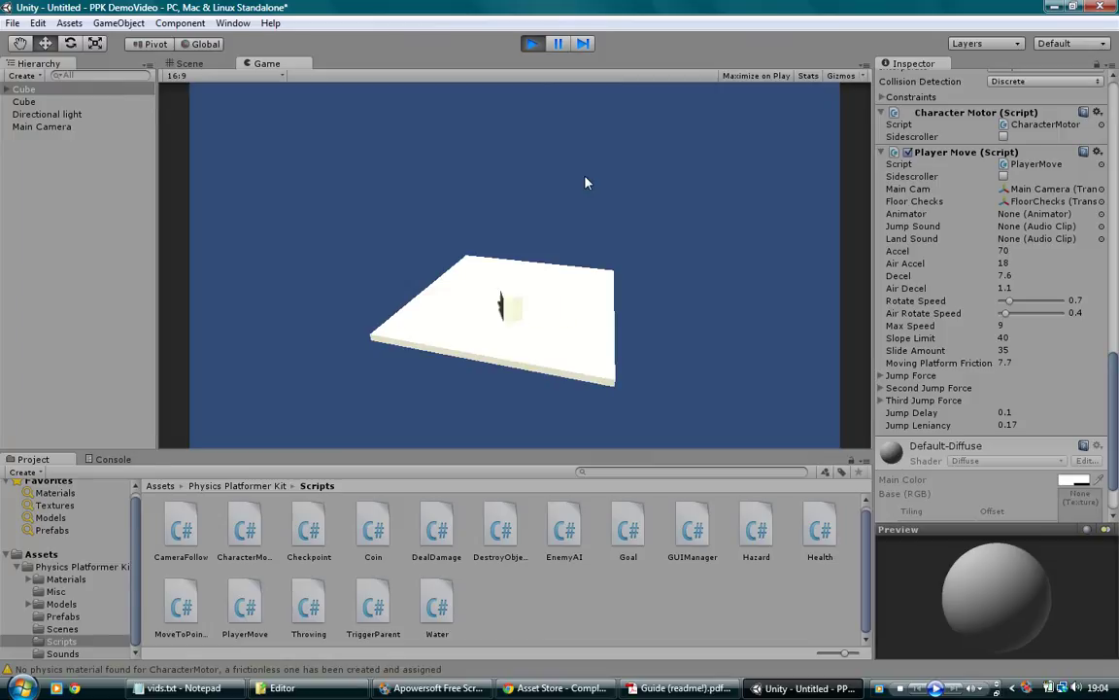
{"action": "key", "text": "w"}
{"action": "key", "text": "s"}
{"action": "key", "text": "d"}
{"action": "key", "text": "a"}
{"action": "key", "text": "space"}
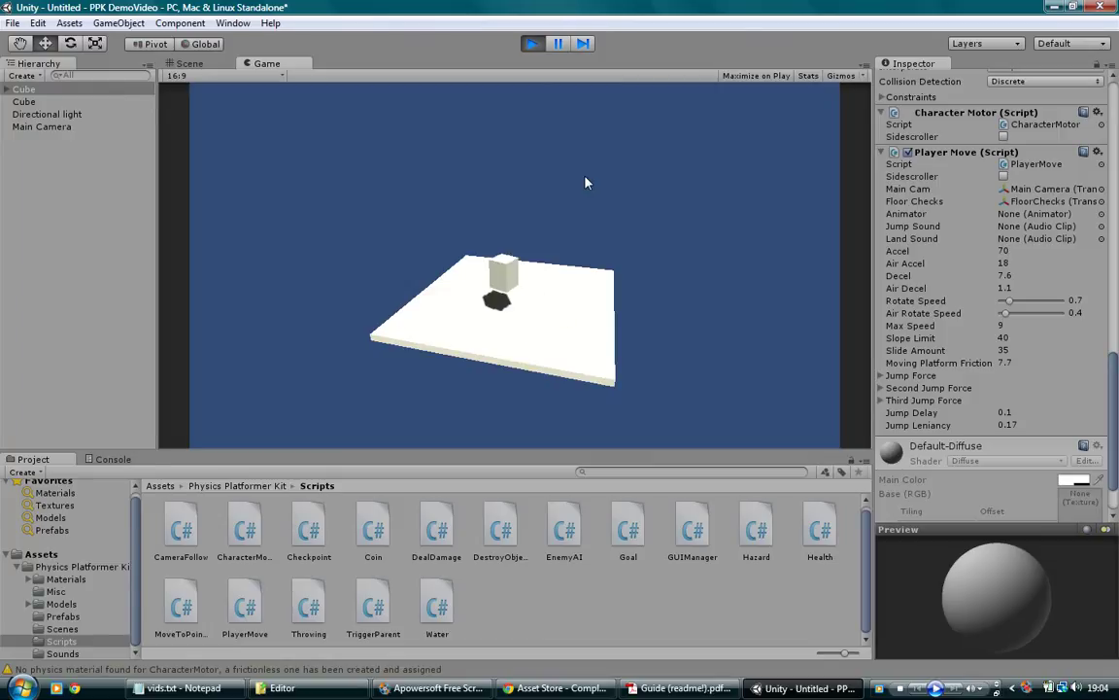
{"action": "key", "text": "d"}
{"action": "key", "text": "a"}
{"action": "key", "text": "space"}
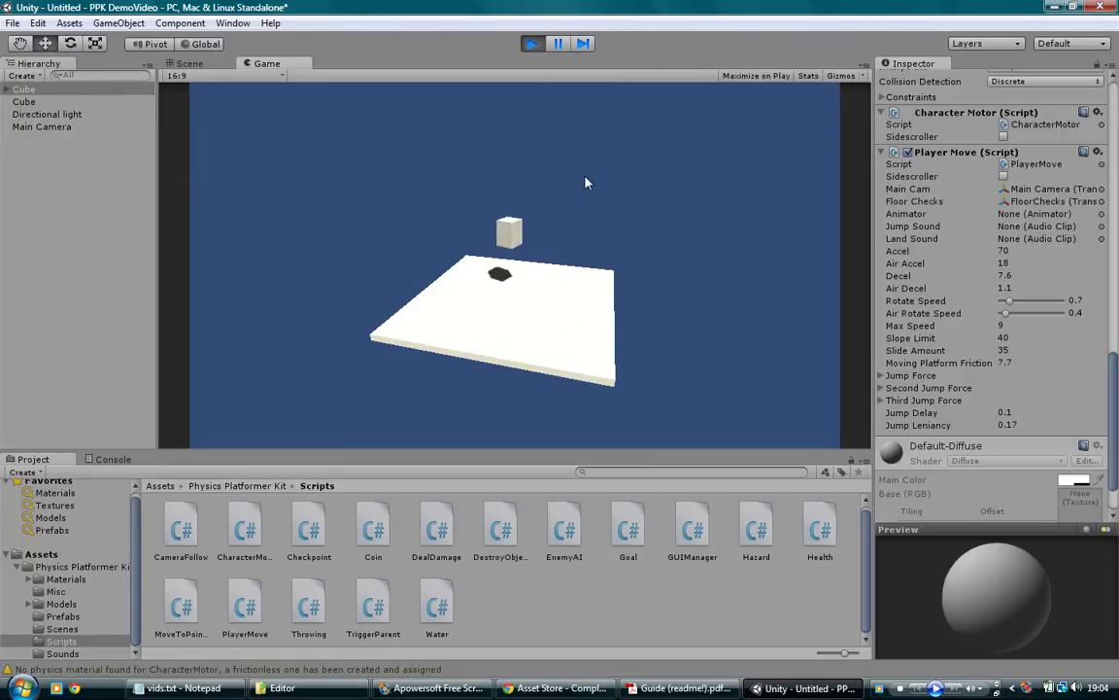
{"action": "key", "text": "s"}
{"action": "key", "text": "d"}
{"action": "key", "text": "w"}
{"action": "key", "text": "a"}
{"action": "key", "text": "s"}
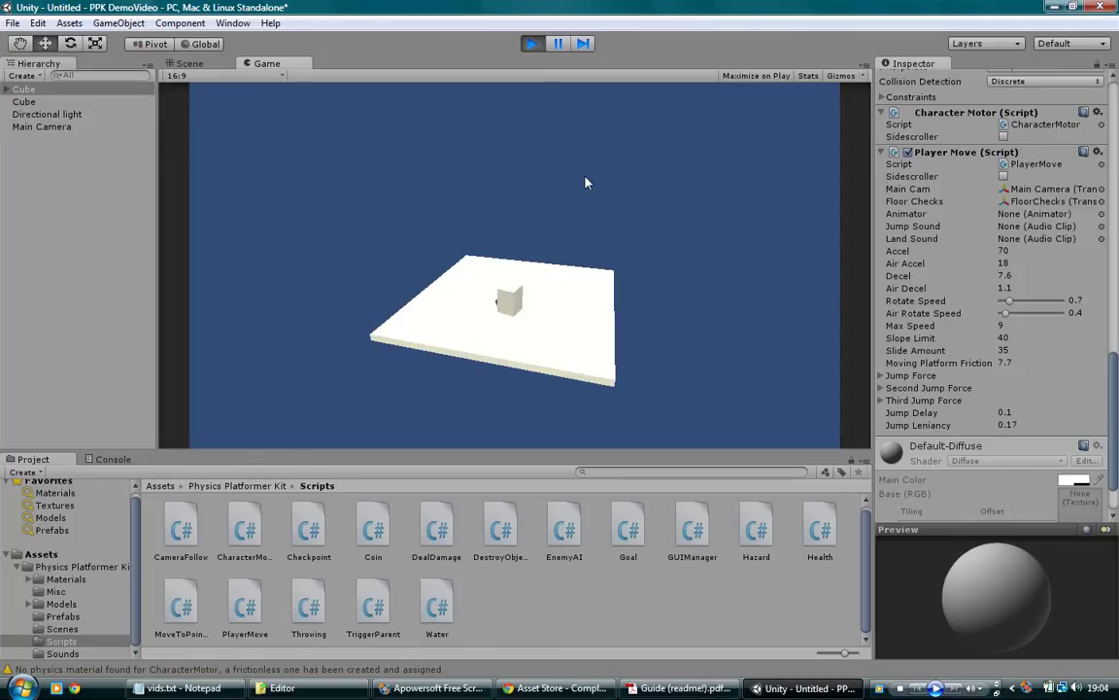
{"action": "key", "text": "d"}
{"action": "key", "text": "w"}
{"action": "key", "text": "space"}
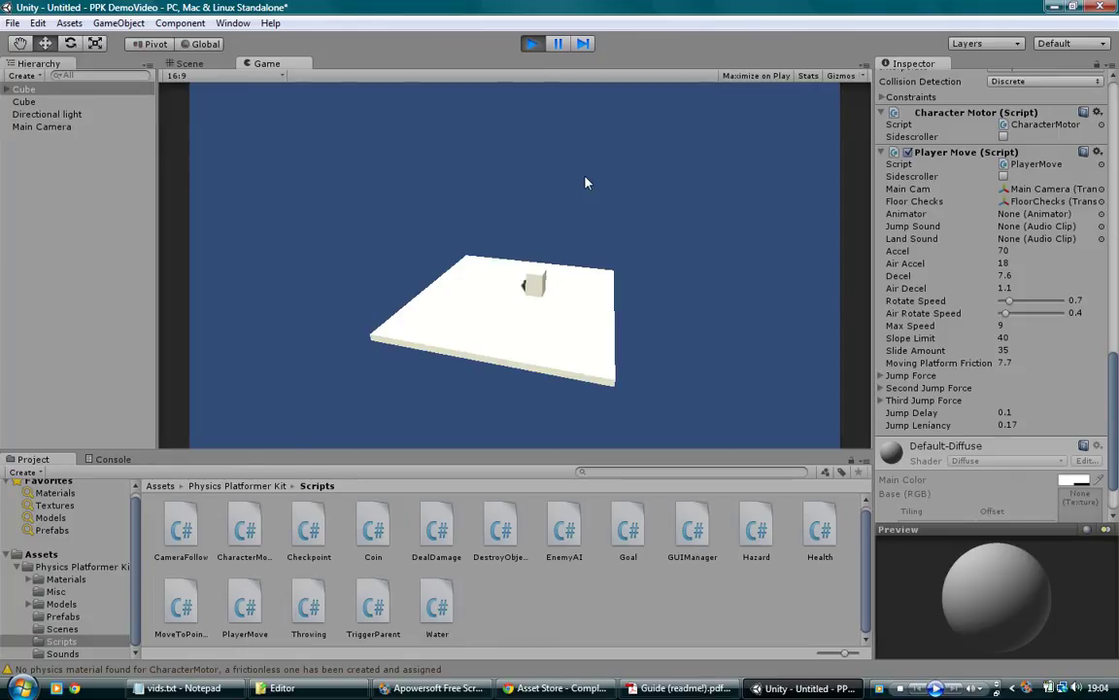
{"action": "key", "text": "a"}
{"action": "key", "text": "s"}
{"action": "key", "text": "space"}
{"action": "key", "text": "Down"}
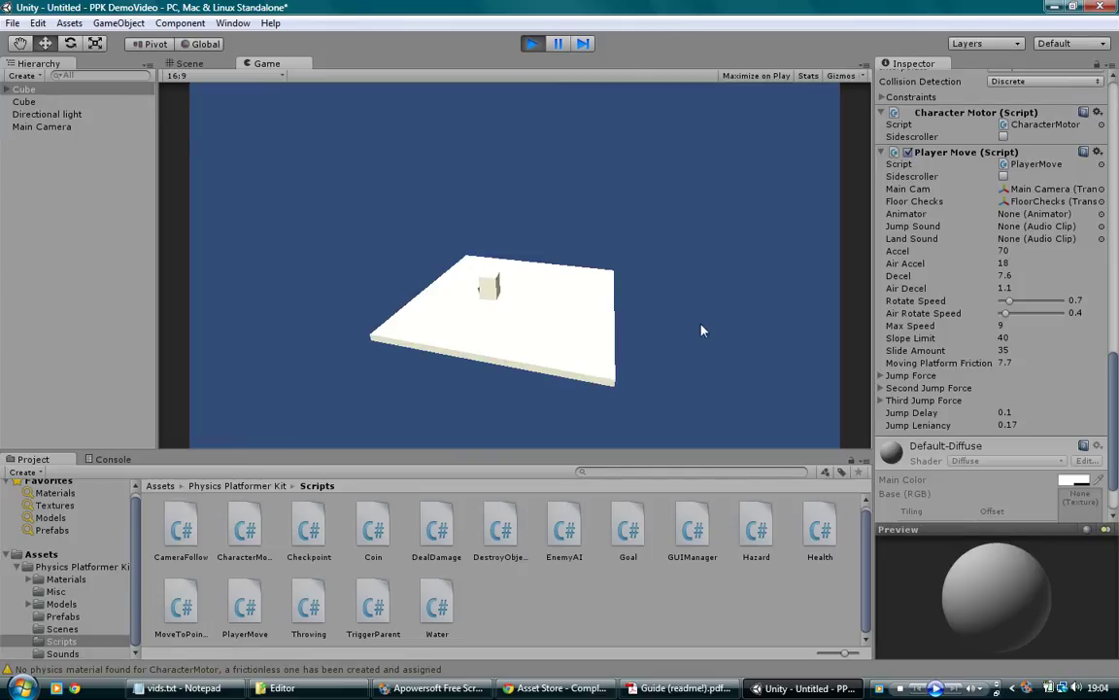
Step: Review the console warnings and inspect the FloorChecks object under the player cube, ending the play test
{"action": "left_click", "coordinate": [334, 669]}
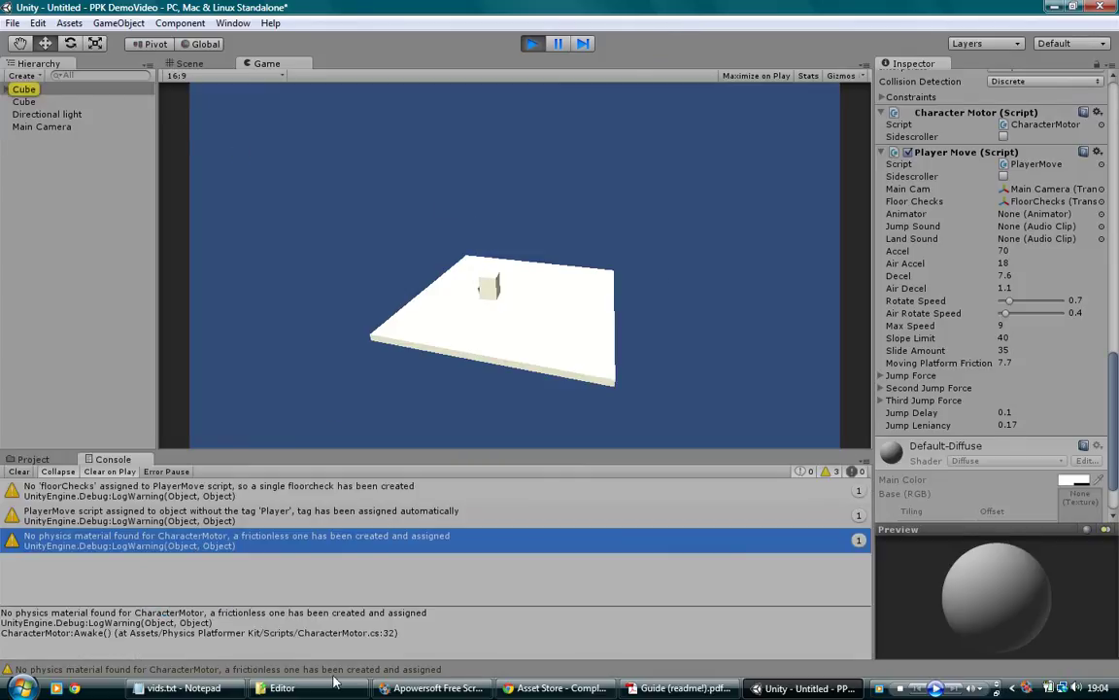
{"action": "left_click", "coordinate": [154, 496]}
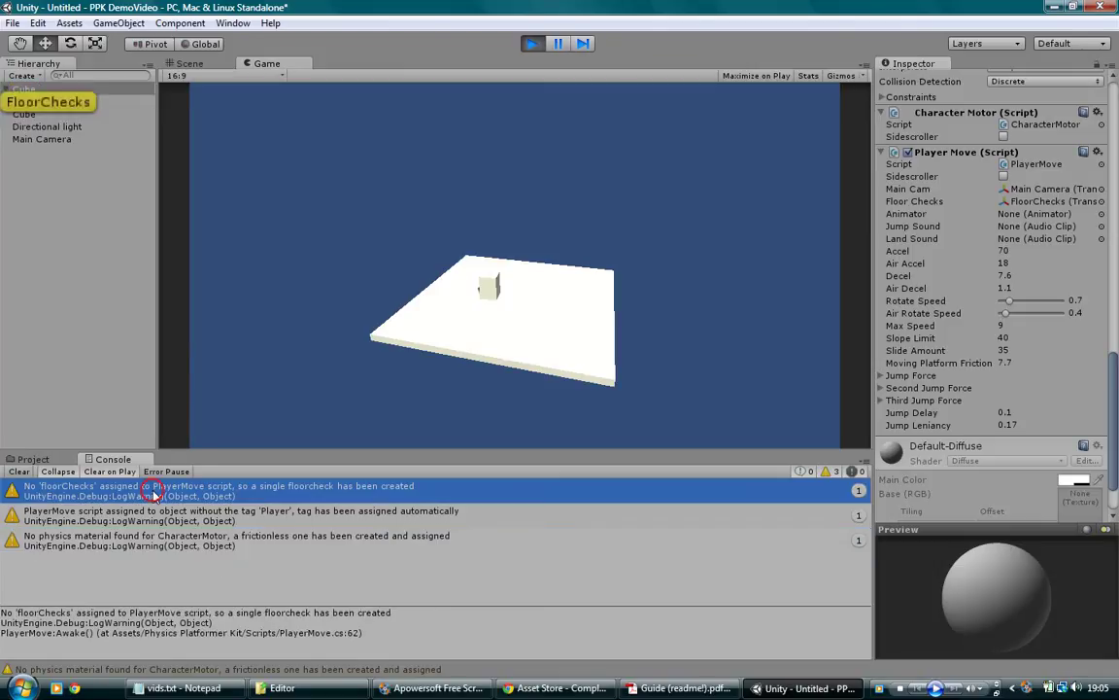
{"action": "double_click", "coordinate": [55, 104]}
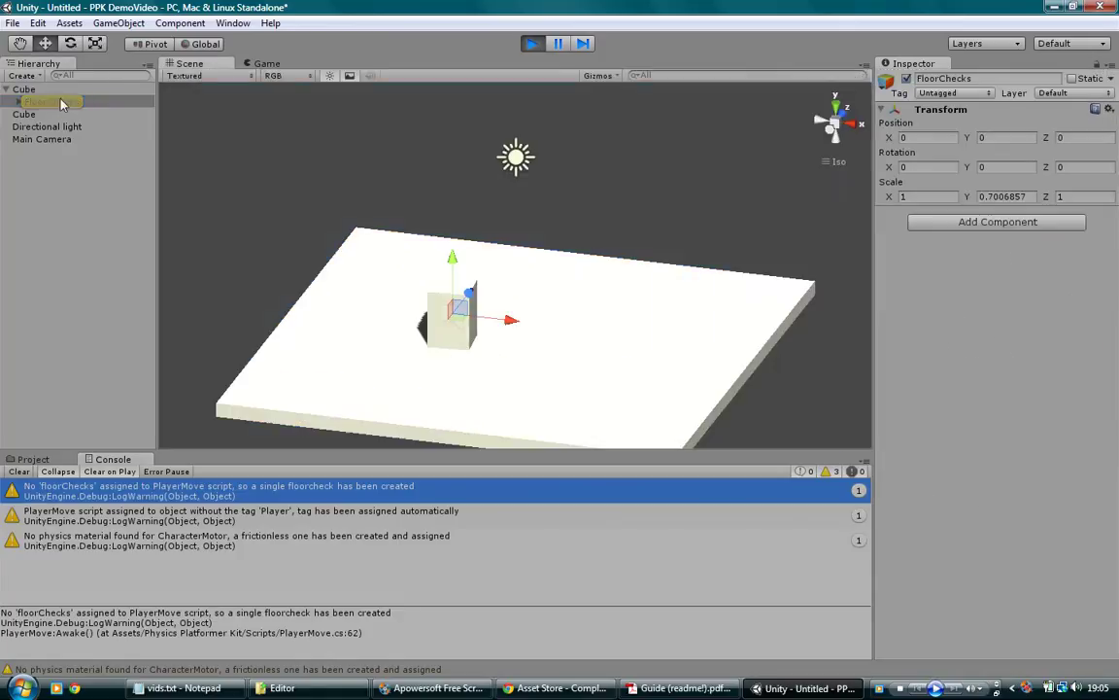
{"action": "left_click_drag", "start_coordinate": [359, 264], "coordinate": [507, 250], "text": "alt"}
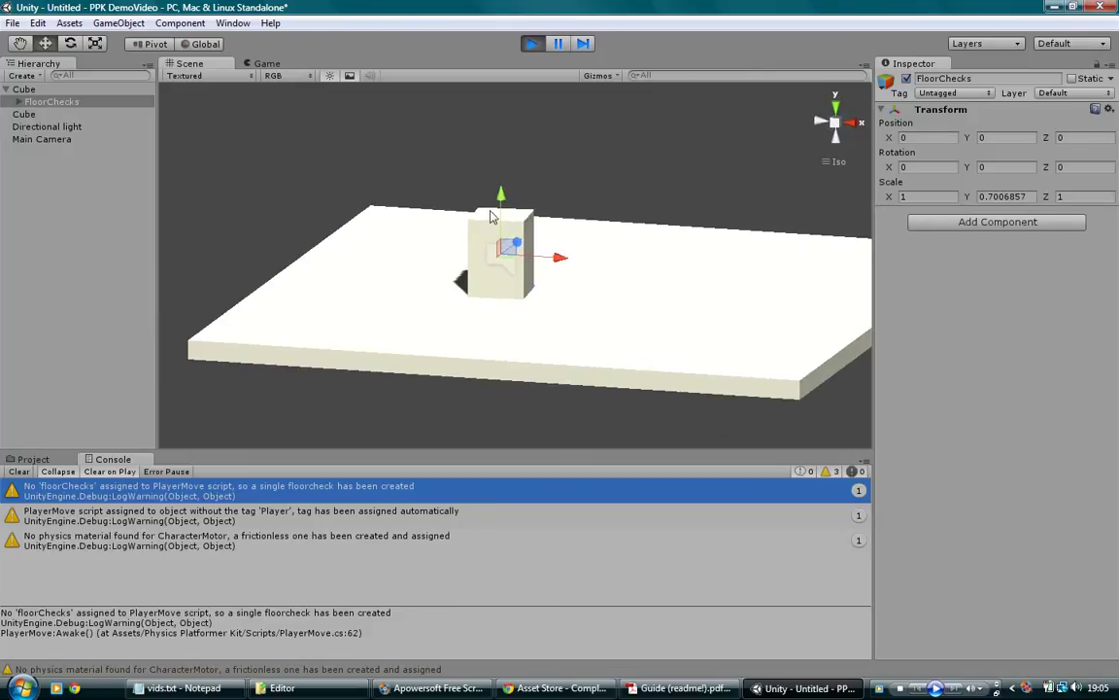
{"action": "left_click", "coordinate": [54, 463]}
{"action": "left_click", "coordinate": [533, 44]}
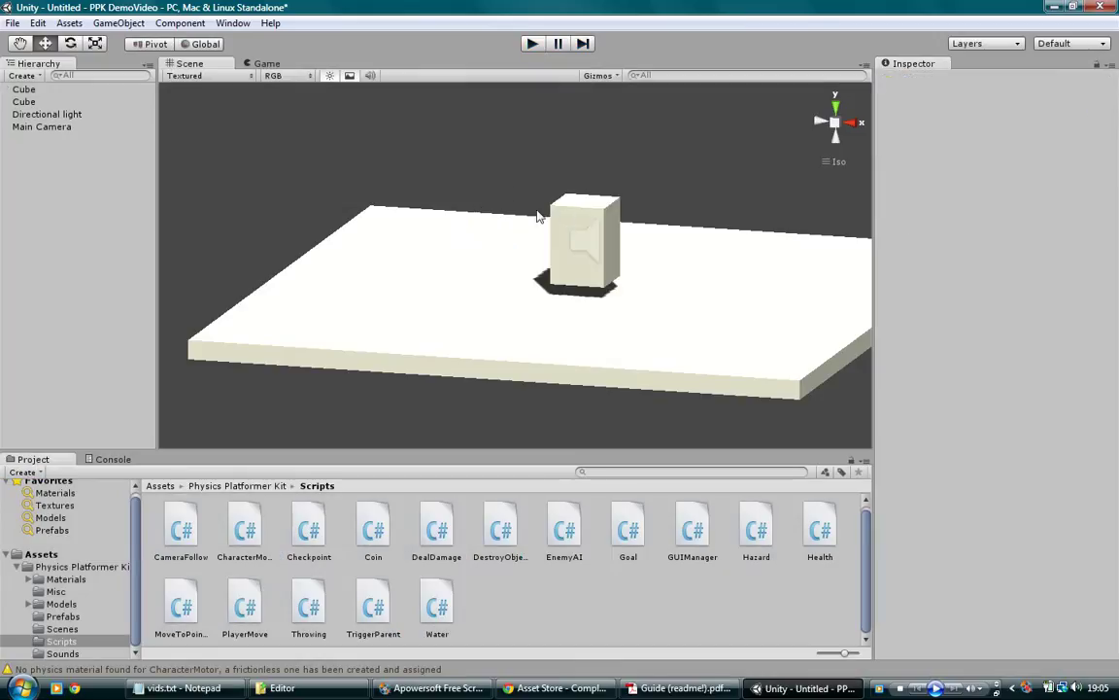
Step: Enlarge the platform to a scale of about 26.36 in X and 22.98 in Z, keeping its thickness
{"action": "left_click_drag", "start_coordinate": [712, 200], "coordinate": [558, 198], "text": "alt"}
{"action": "scroll", "coordinate": [568, 192], "scroll_direction": "down", "scroll_amount": 3}
{"action": "left_click", "coordinate": [499, 318]}
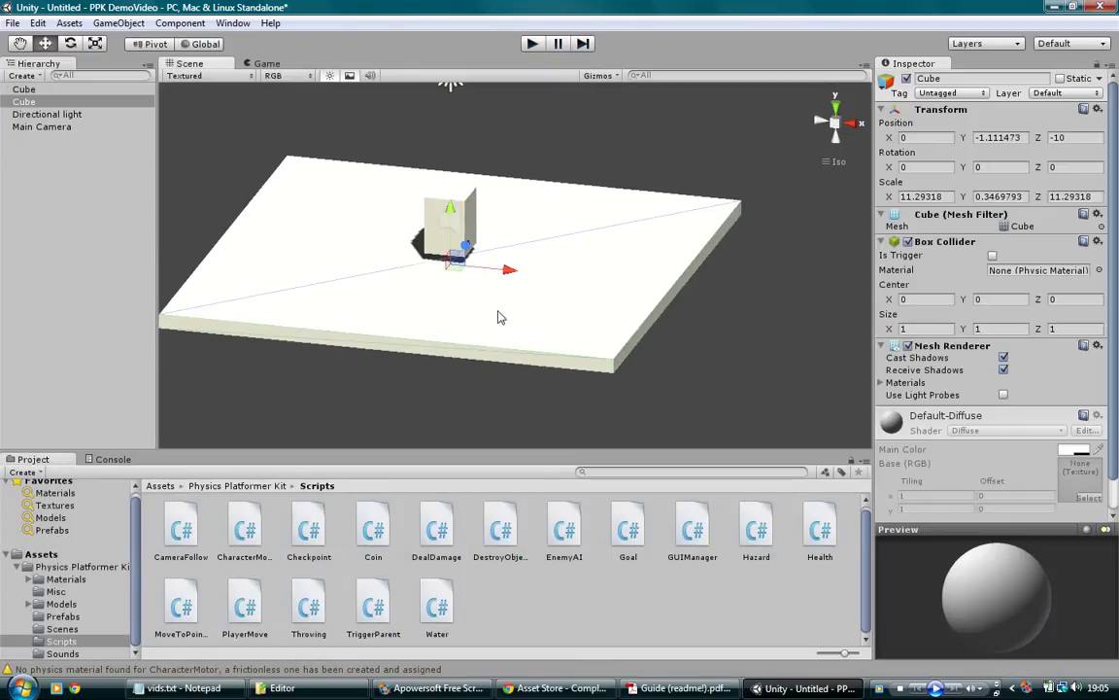
{"action": "scroll", "coordinate": [451, 359], "scroll_direction": "down", "scroll_amount": 4}
{"action": "key", "text": "r"}
{"action": "left_click_drag", "start_coordinate": [536, 269], "coordinate": [598, 340]}
{"action": "left_click_drag", "start_coordinate": [492, 247], "coordinate": [501, 227]}
{"action": "key", "text": "w"}
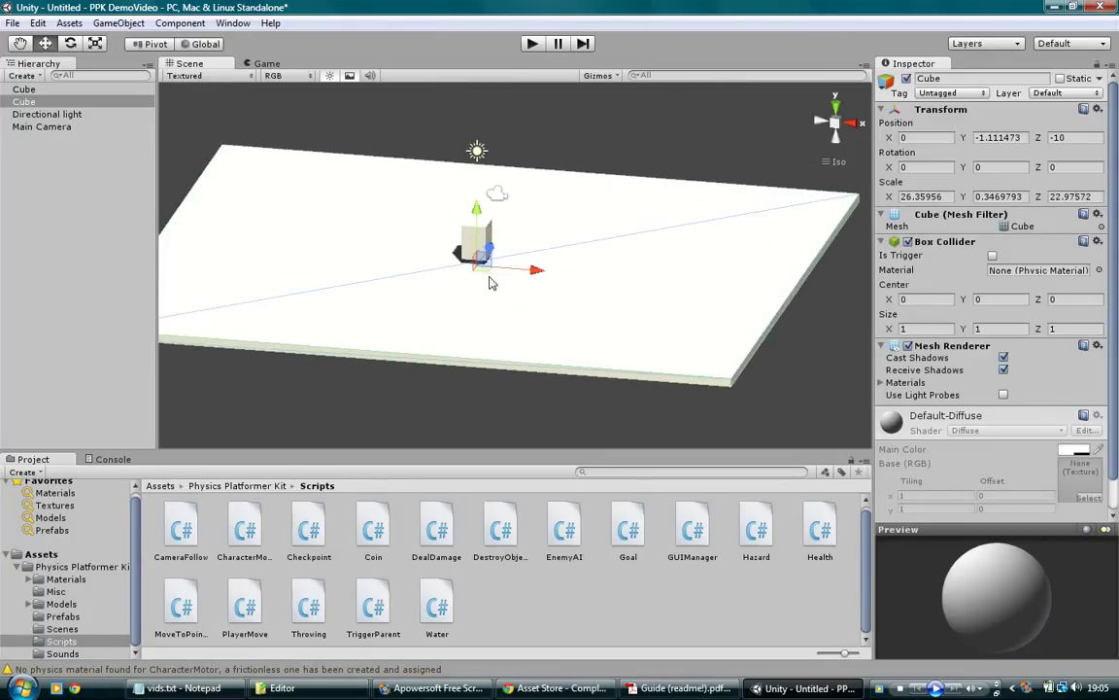
{"action": "left_click_drag", "start_coordinate": [439, 352], "coordinate": [460, 329], "text": "alt"}
{"action": "middle_click_drag", "start_coordinate": [459, 329], "coordinate": [539, 323]}
{"action": "left_click", "coordinate": [552, 223]}
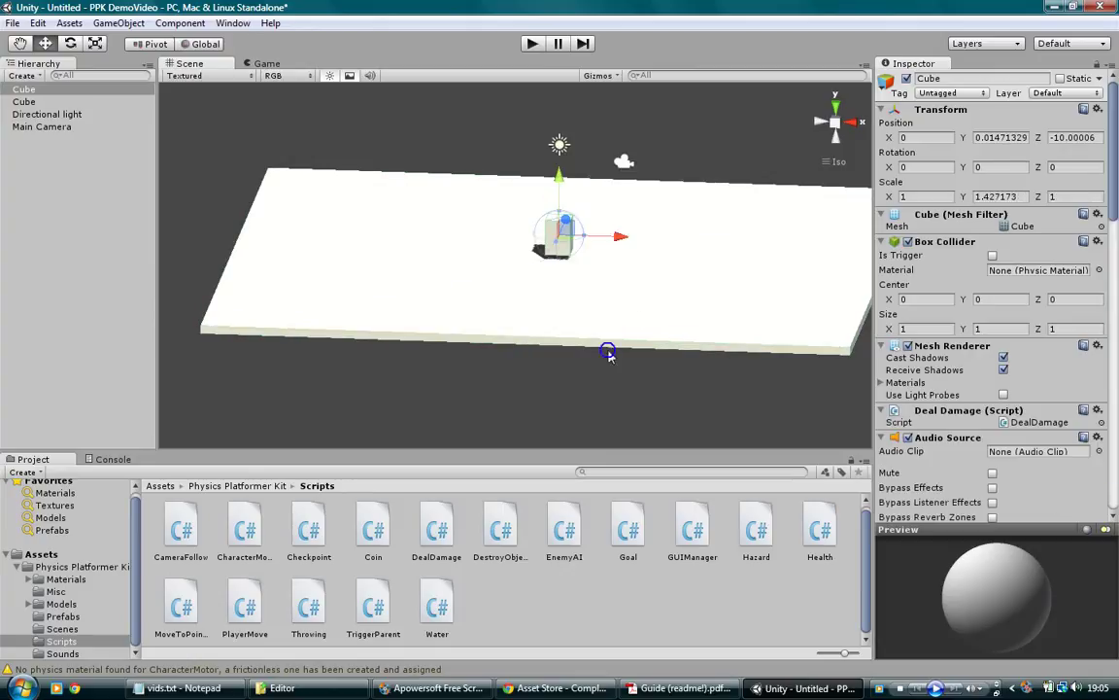
{"action": "left_click_drag", "start_coordinate": [607, 352], "coordinate": [577, 356], "text": "alt"}
{"action": "left_click", "coordinate": [541, 368]}
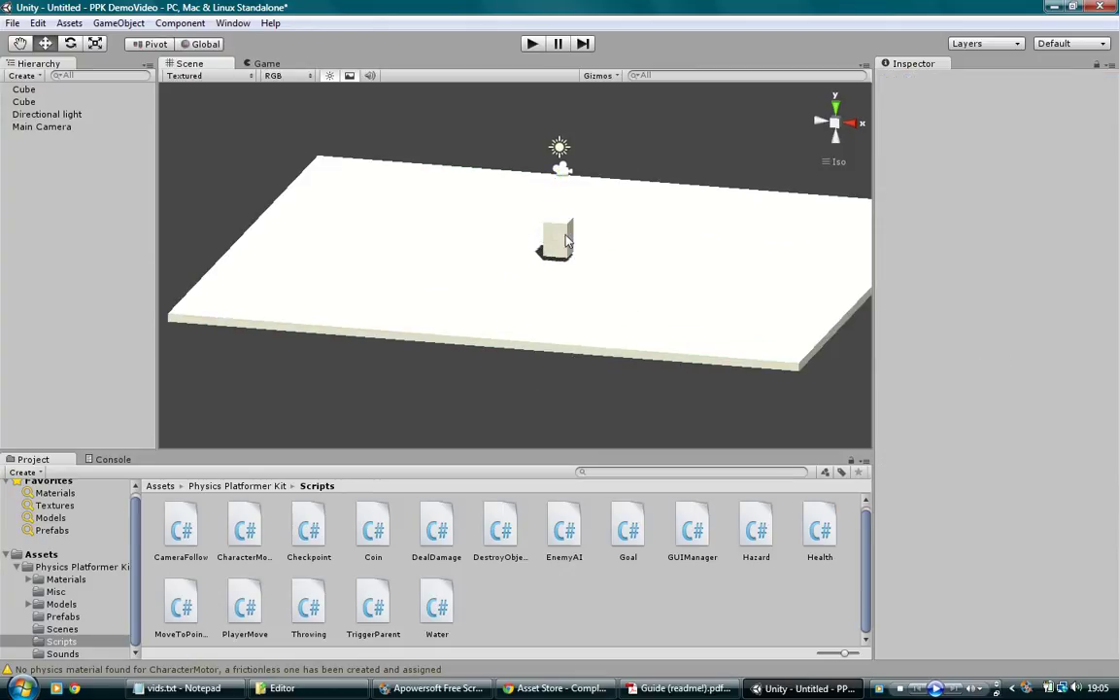
Step: Create a new material named PlayerMat in the kit's Scripts folder
{"action": "right_click", "coordinate": [537, 595]}
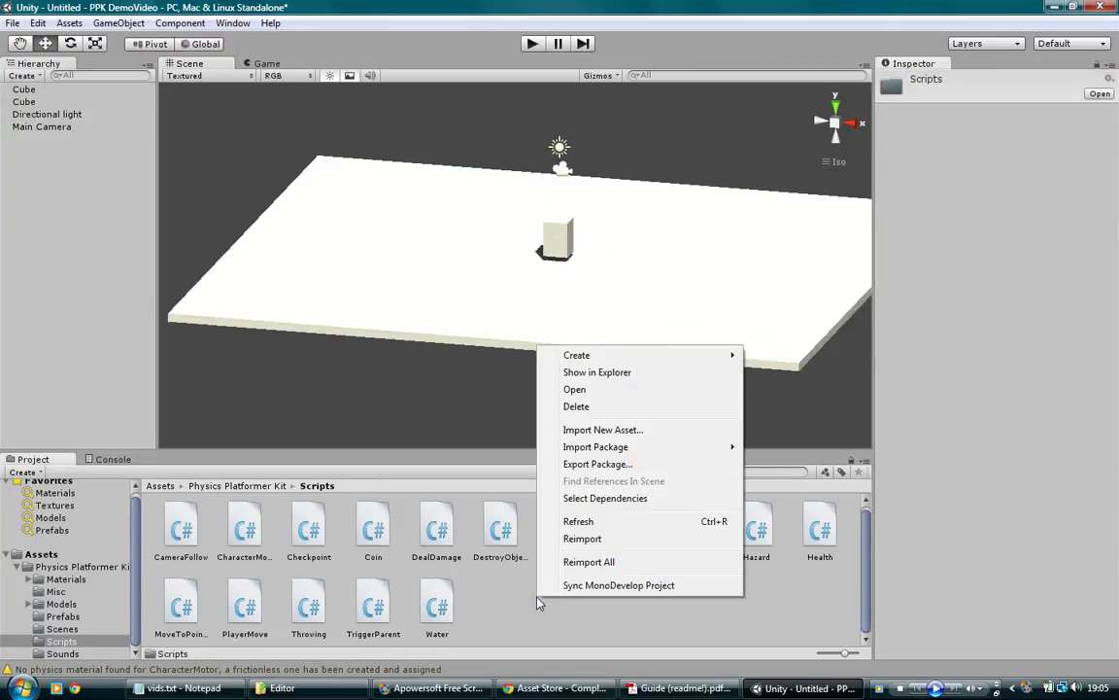
{"action": "mouse_move", "coordinate": [610, 357]}
{"action": "left_click", "coordinate": [783, 487]}
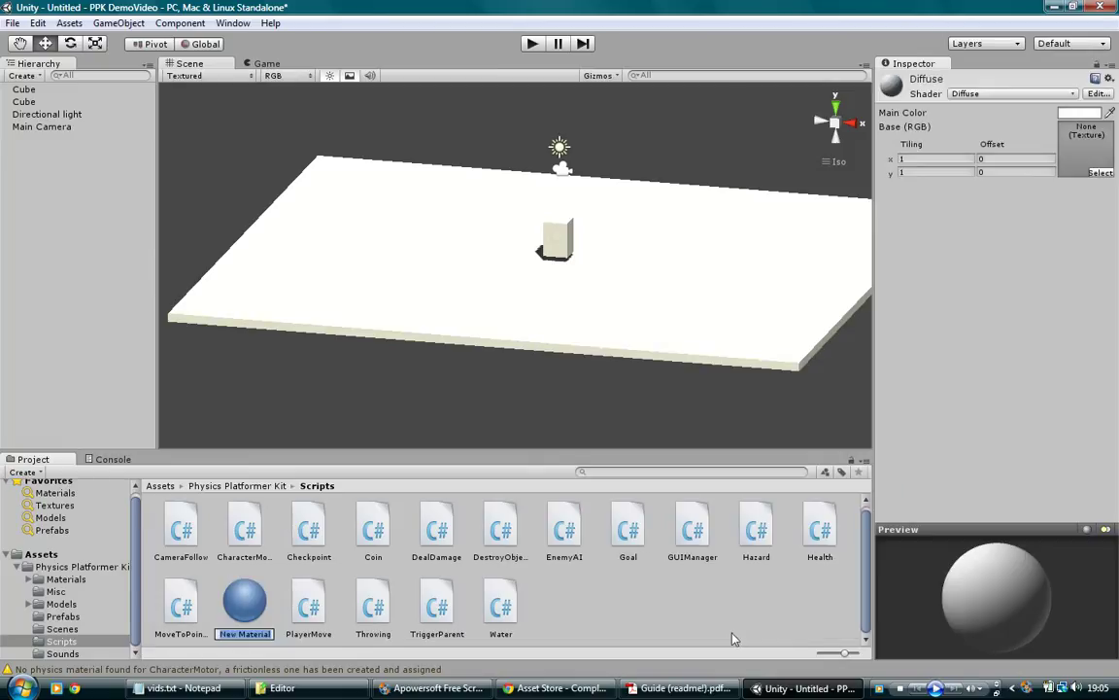
{"action": "type", "text": "PlayerMat"}
{"action": "key", "text": "Return"}
Step: Set PlayerMat's main color to orange (R 255, G 184, B 30) and apply the material to the player cube
{"action": "left_click", "coordinate": [1079, 113]}
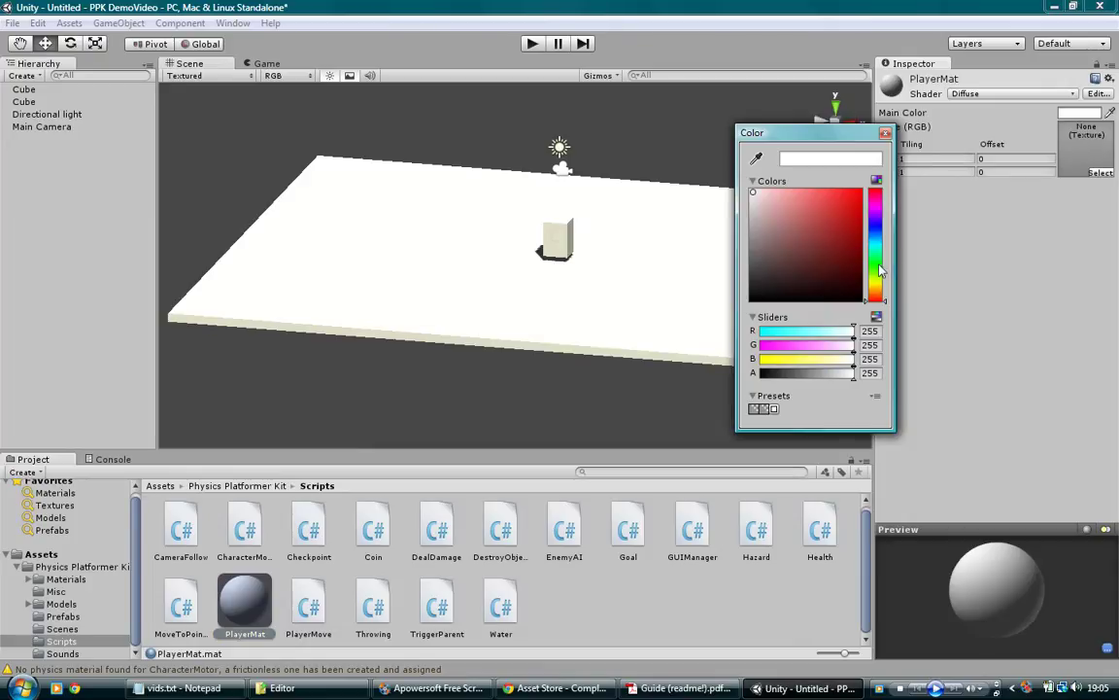
{"action": "left_click", "coordinate": [879, 261]}
{"action": "left_click_drag", "start_coordinate": [822, 240], "coordinate": [846, 158]}
{"action": "left_click", "coordinate": [878, 273]}
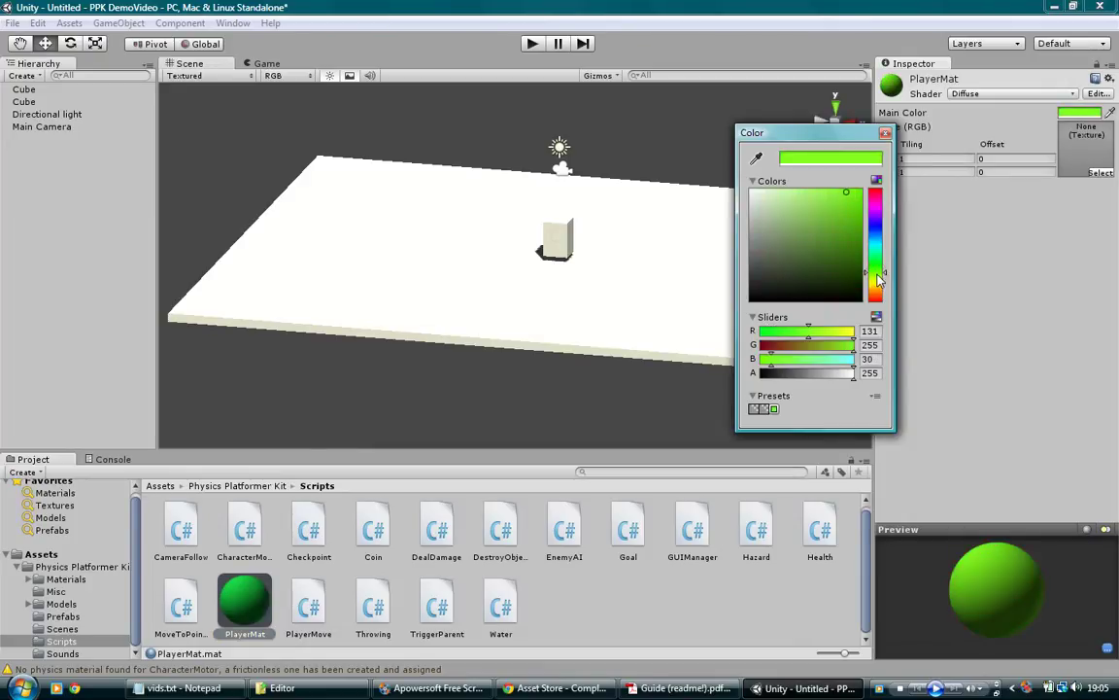
{"action": "left_click_drag", "start_coordinate": [877, 280], "coordinate": [877, 290]}
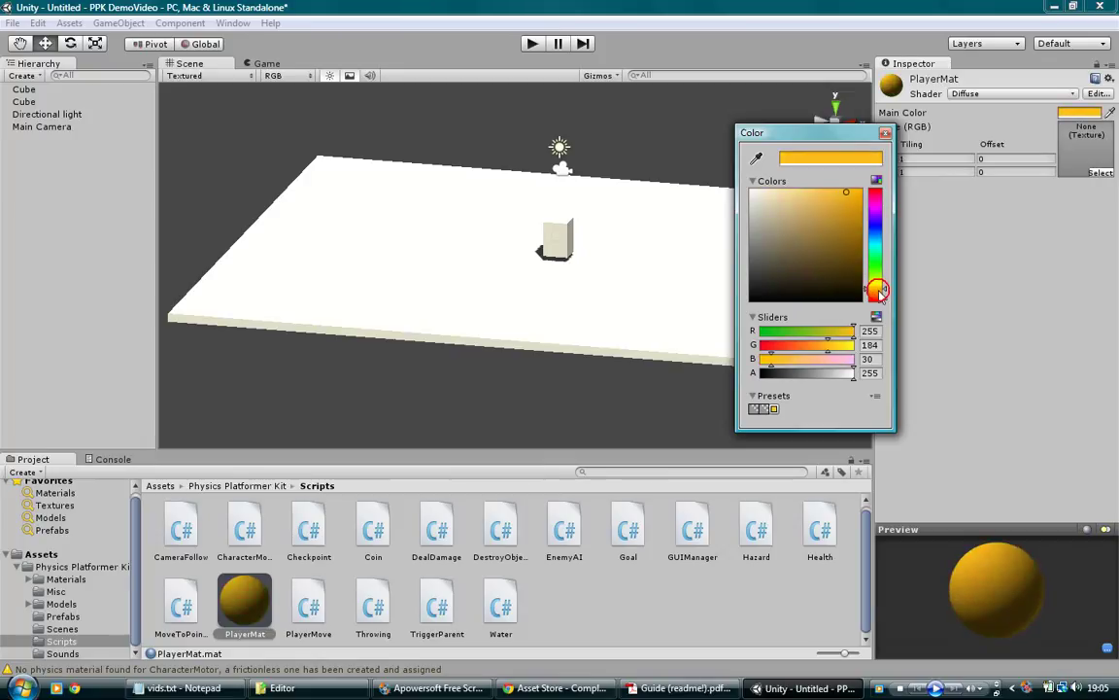
{"action": "left_click_drag", "start_coordinate": [245, 618], "coordinate": [552, 236]}
{"action": "left_click_drag", "start_coordinate": [352, 228], "coordinate": [556, 351], "text": "alt"}
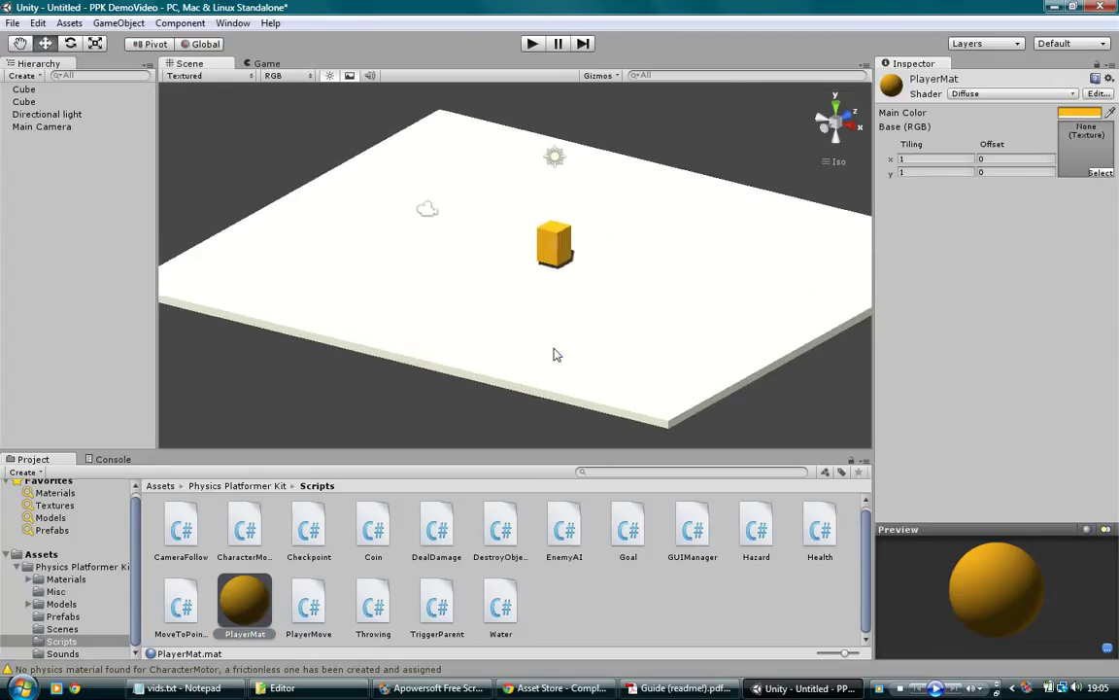
Step: Attach the CameraFollow script from the kit's Scripts folder to the Main Camera
{"action": "left_click", "coordinate": [427, 210]}
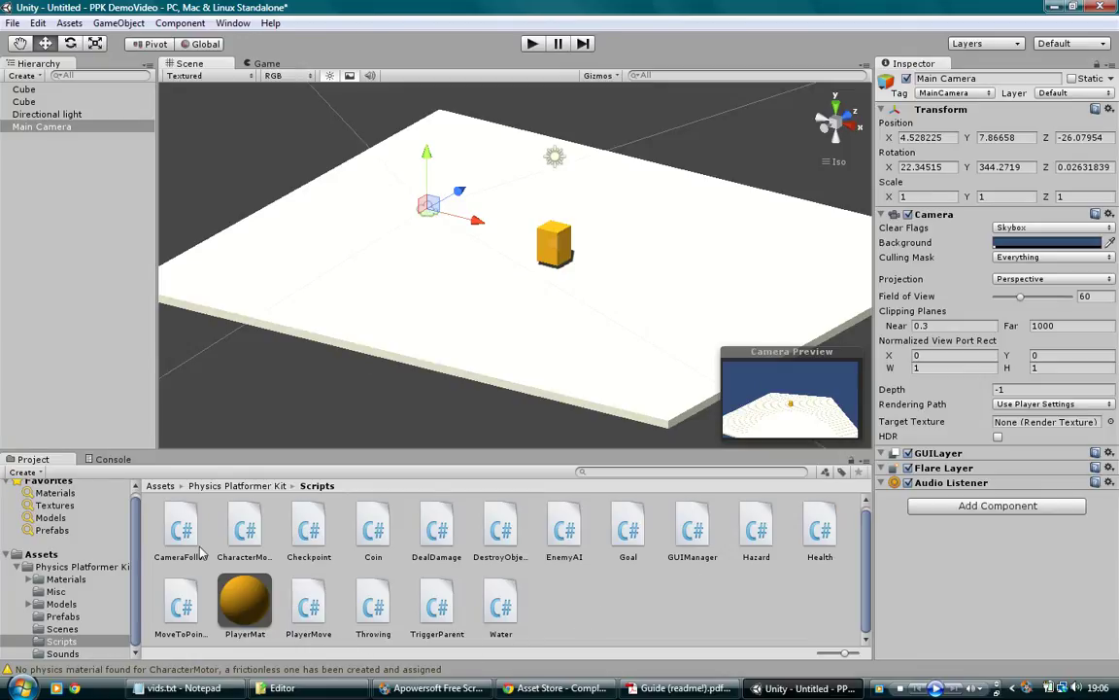
{"action": "left_click", "coordinate": [177, 523]}
{"action": "left_click_drag", "start_coordinate": [179, 528], "coordinate": [993, 533]}
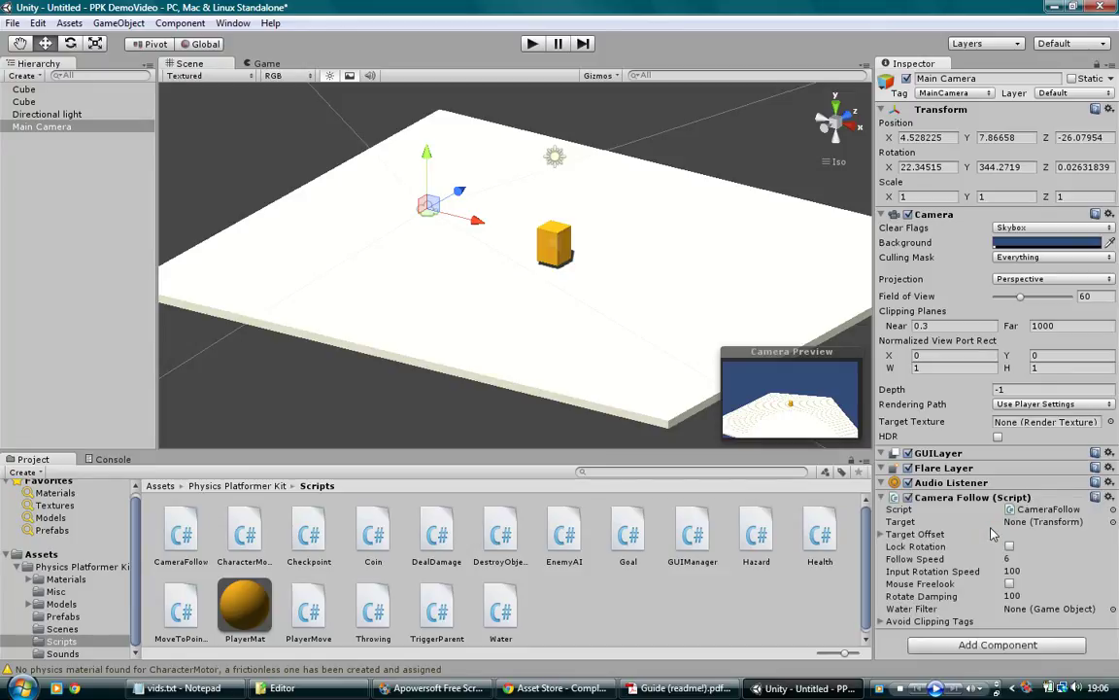